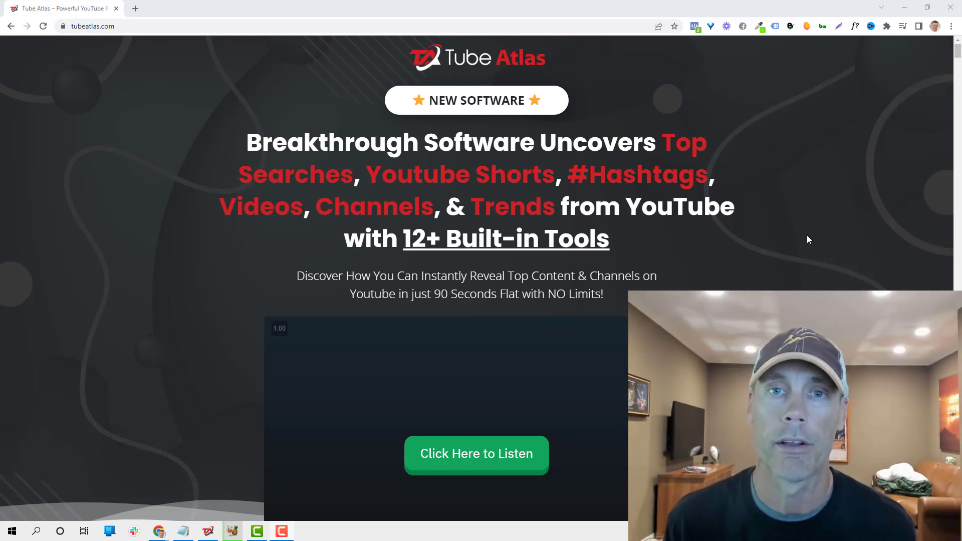
# Scroll the tubeatlas.com sales page down to the 12 built-in tool circles.
pyautogui.scroll(-15, 809, 241)
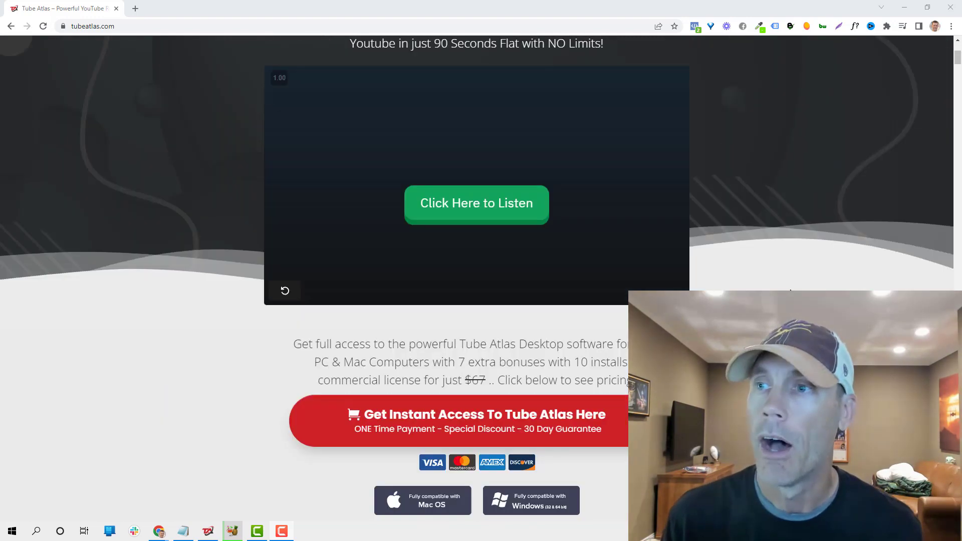
pyautogui.scroll(-10, 816, 246)
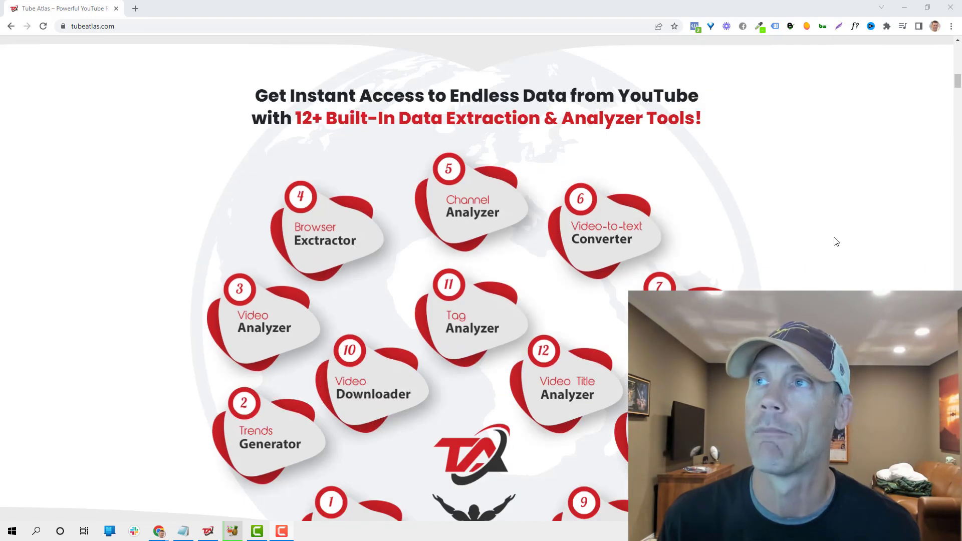
pyautogui.scroll(1, 596, 248)
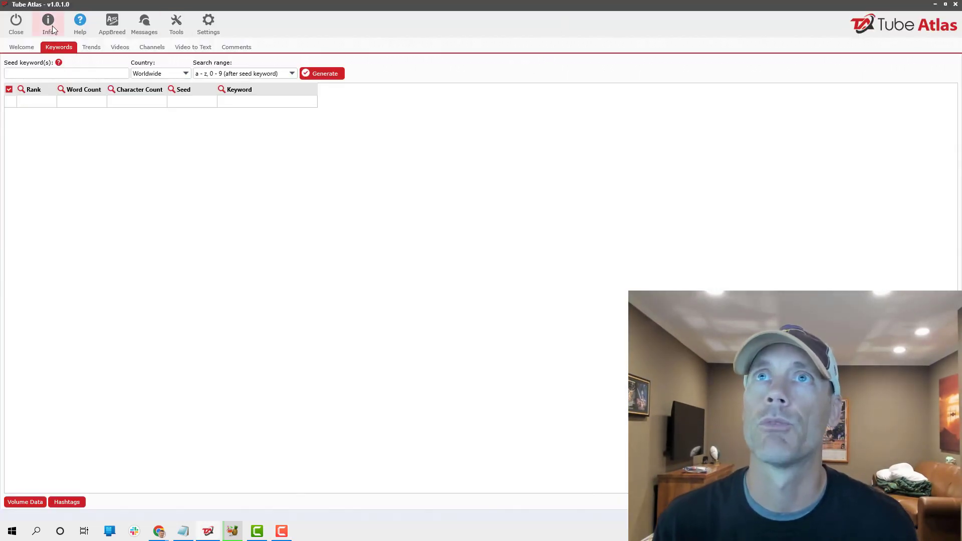
# Generate keyword suggestions for 'affiliate marketing' (211 results) and widen the Seed column.
pyautogui.click(61, 73)
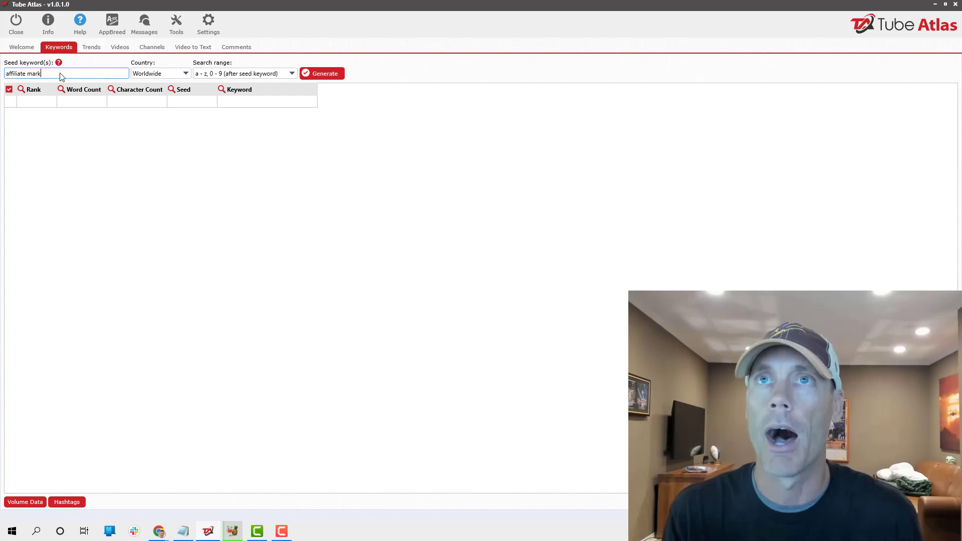
pyautogui.press('Return')
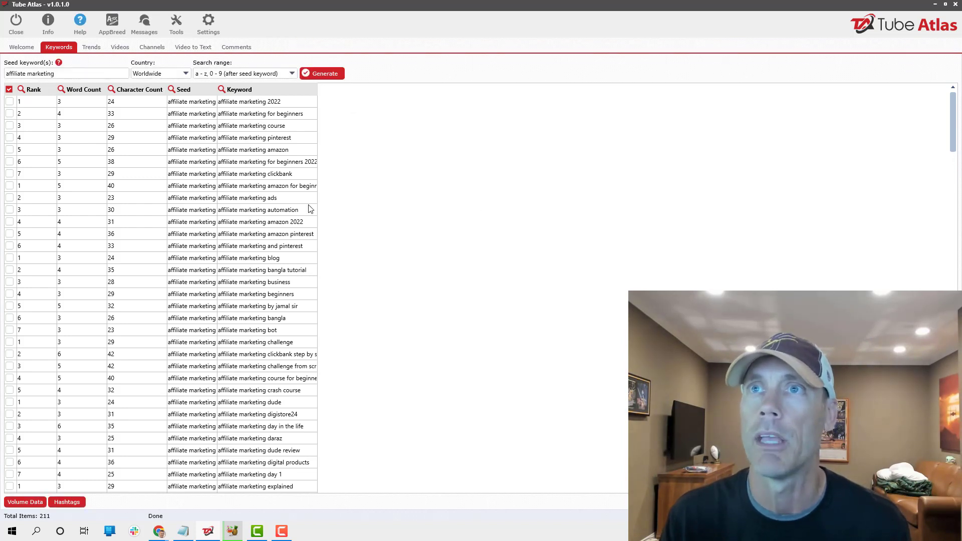
pyautogui.moveTo(217, 91); pyautogui.dragTo(371, 91)
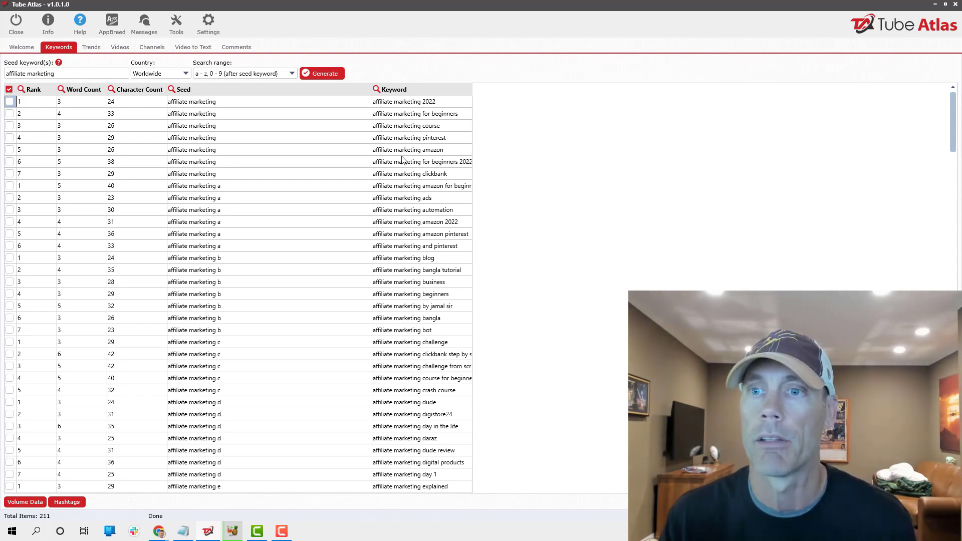
# Compare YouTube's own suggestions for affiliate marketing, then return to the Tube Atlas keyword list.
pyautogui.click(159, 532)
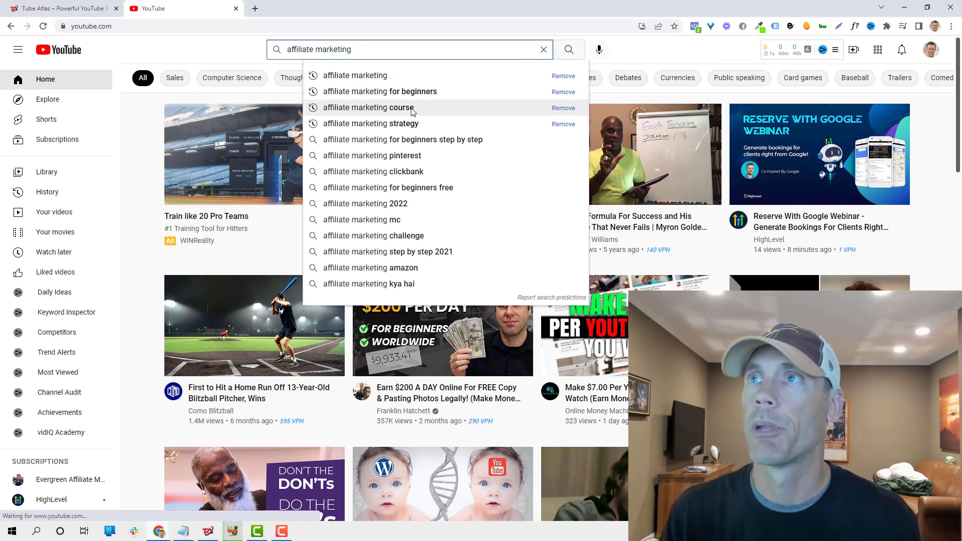
pyautogui.click(90, 6)
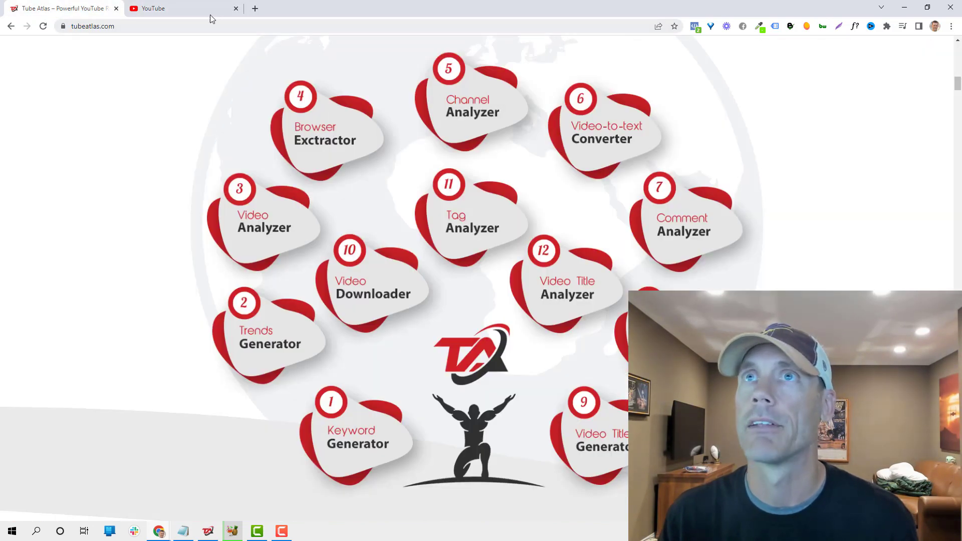
pyautogui.hotkey('alt', 'Tab')
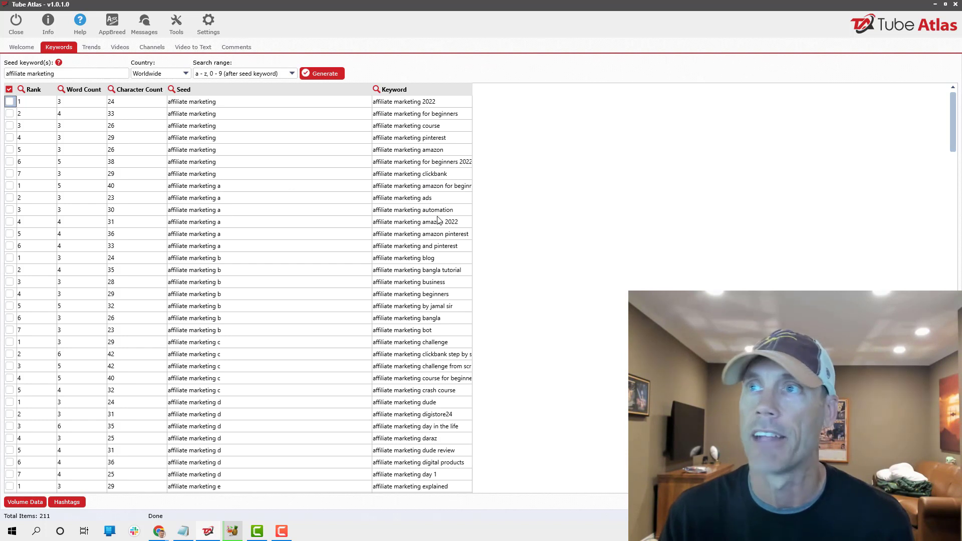
# Scroll the affiliate marketing keyword table and review the Search range options unchanged.
pyautogui.scroll(-3, 439, 276)
pyautogui.scroll(-9, 439, 276)
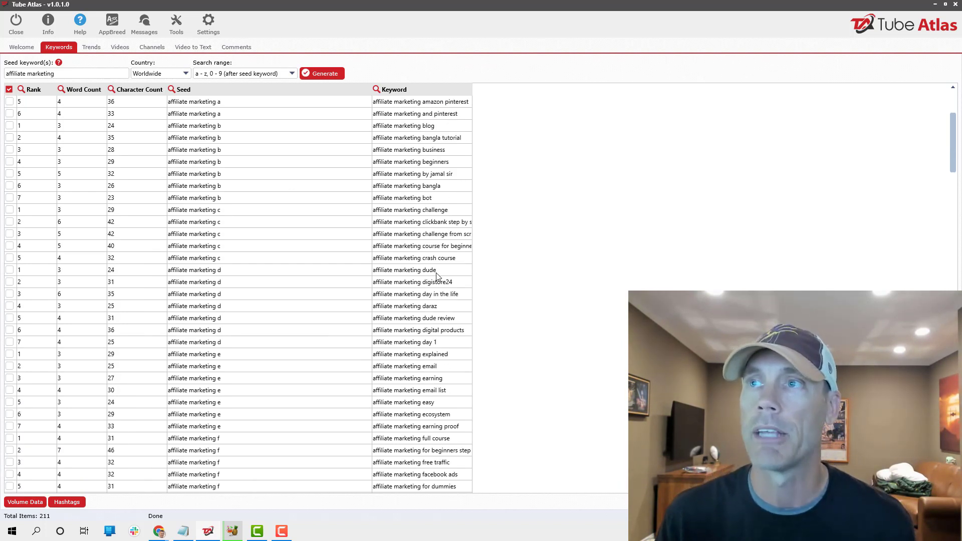
pyautogui.scroll(-5, 439, 276)
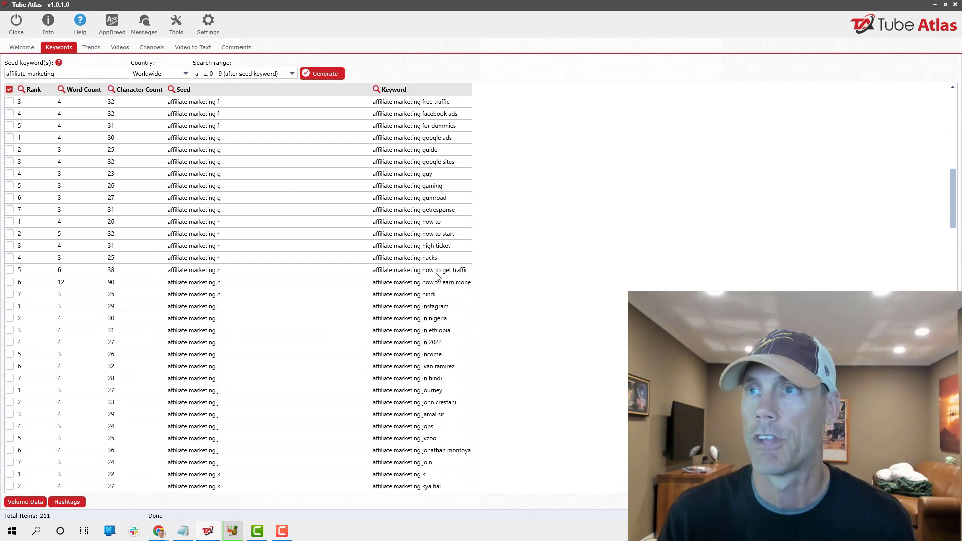
pyautogui.click(271, 74)
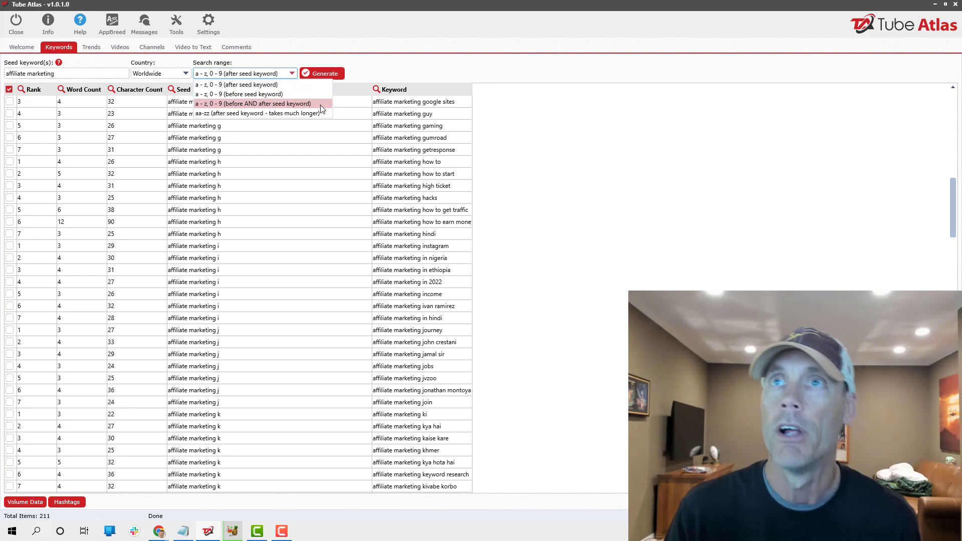
pyautogui.click(185, 73)
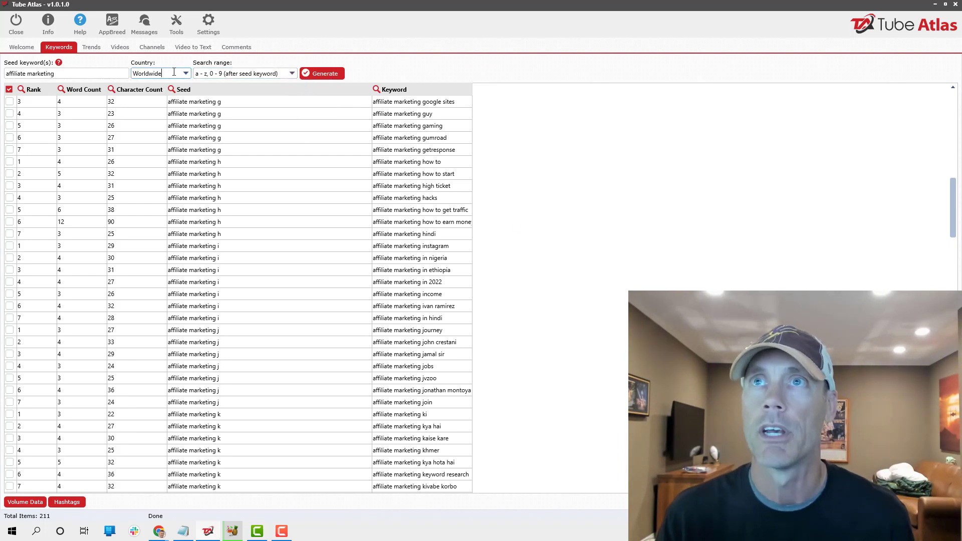
# Review the Country list keeping Worldwide, then go to the Trends tool with 'affiliate marketing' loaded.
pyautogui.click(186, 73)
pyautogui.scroll(-2, 185, 131)
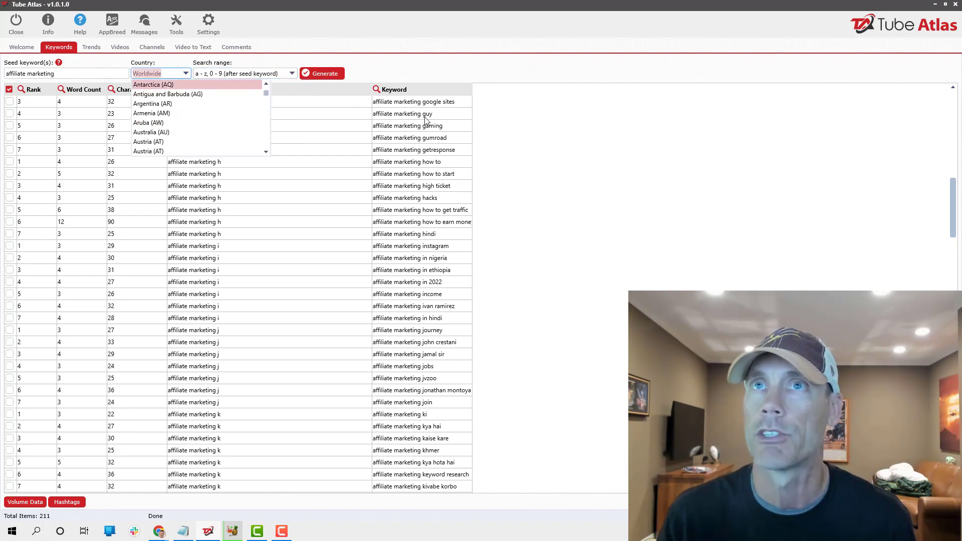
pyautogui.click(566, 232)
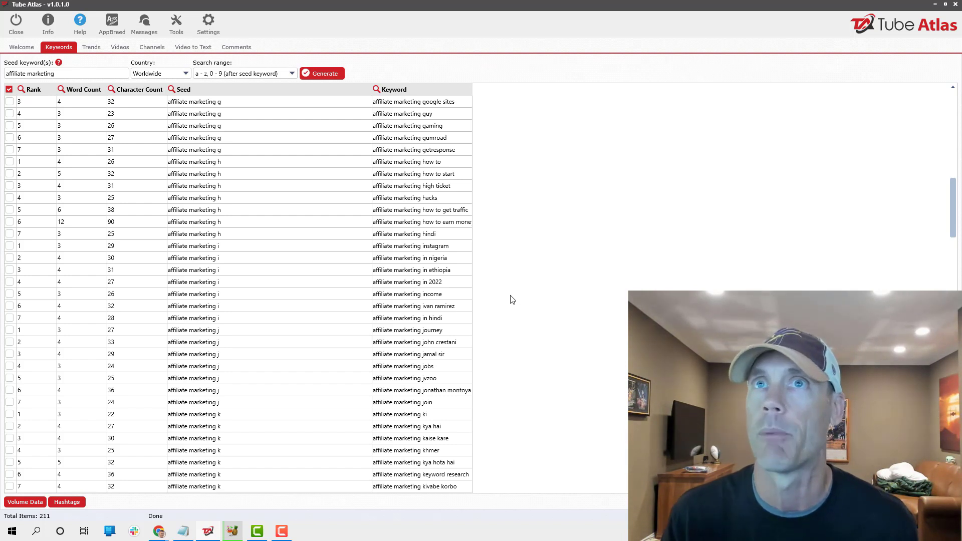
pyautogui.scroll(4, 541, 286)
pyautogui.scroll(11, 542, 287)
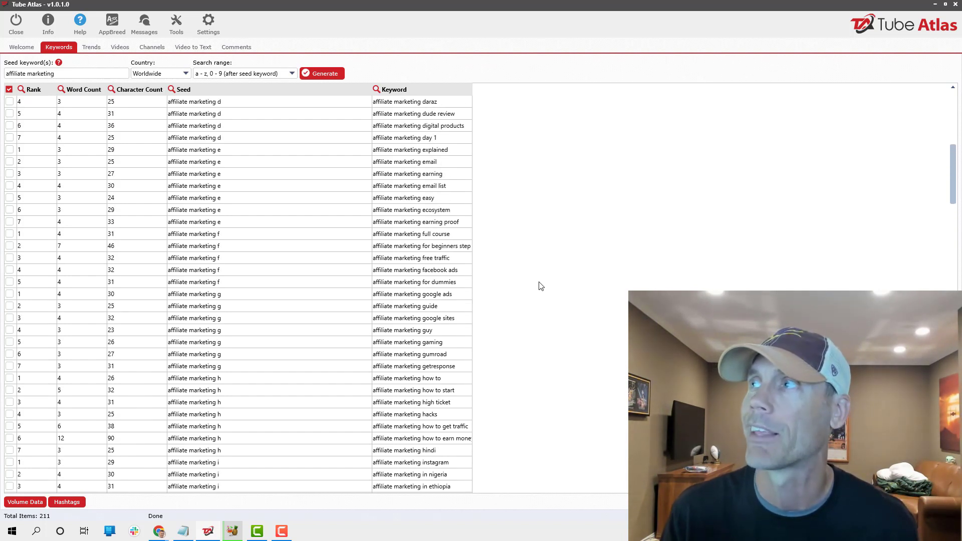
pyautogui.scroll(1, 545, 290)
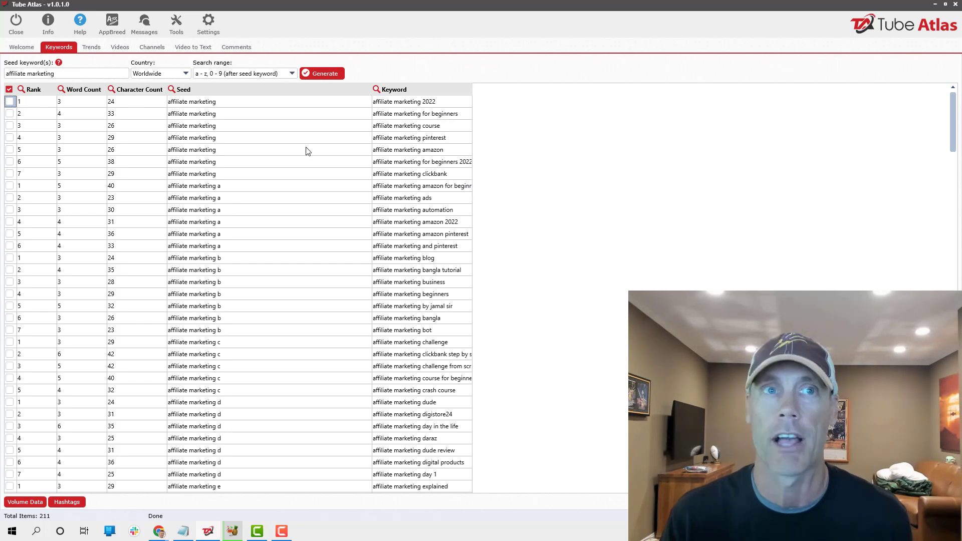
pyautogui.click(91, 46)
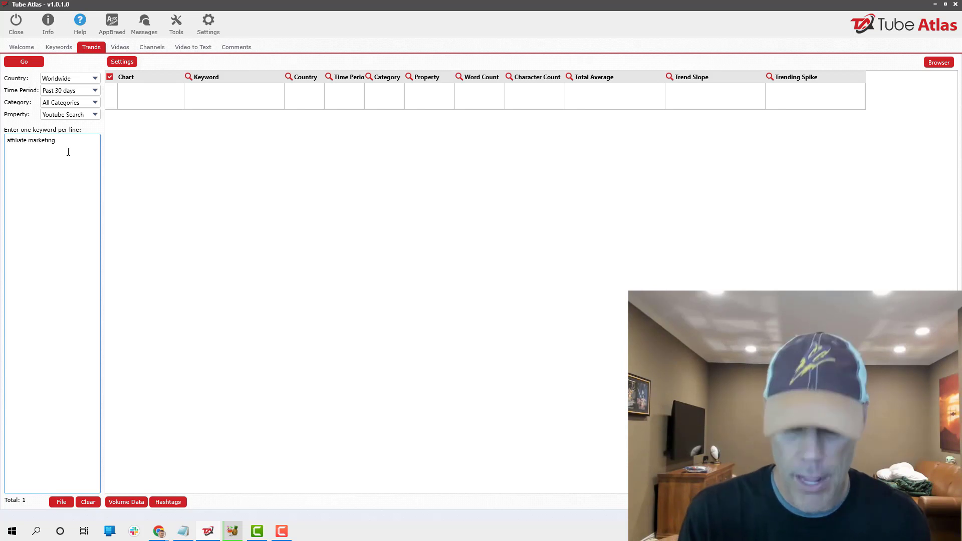
# Run 30-day YouTube Search trends for affiliate marketing, diy agency and ad agency, checking Category and Property.
pyautogui.write('diy agency')
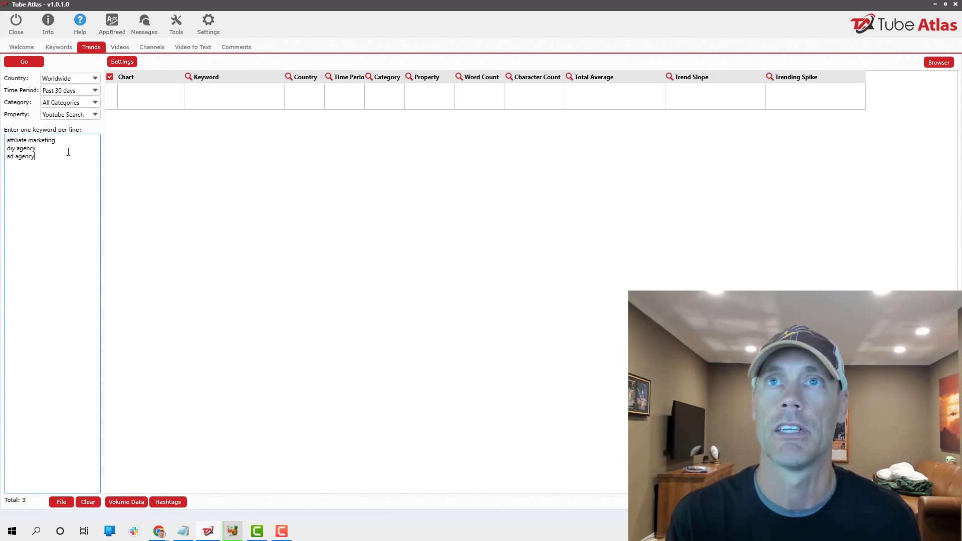
pyautogui.click(23, 62)
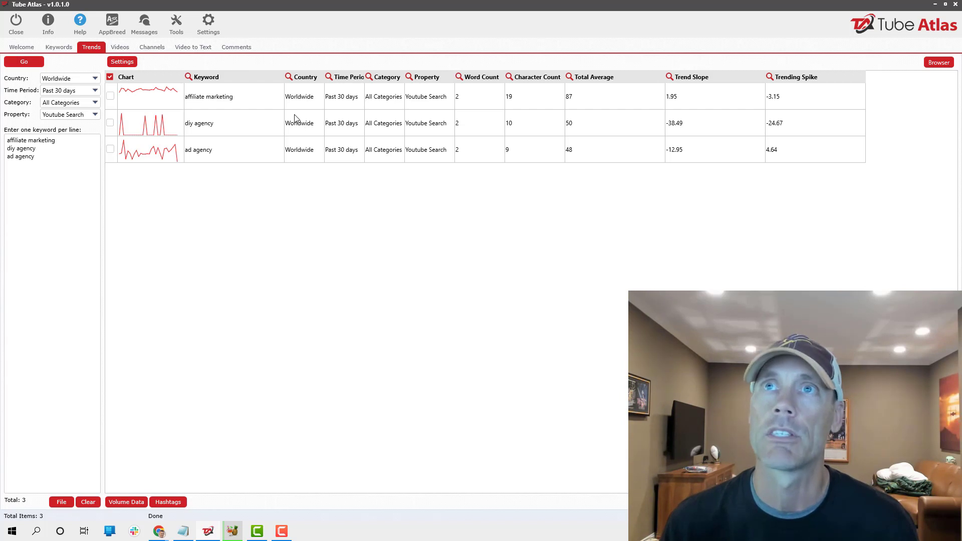
pyautogui.click(79, 105)
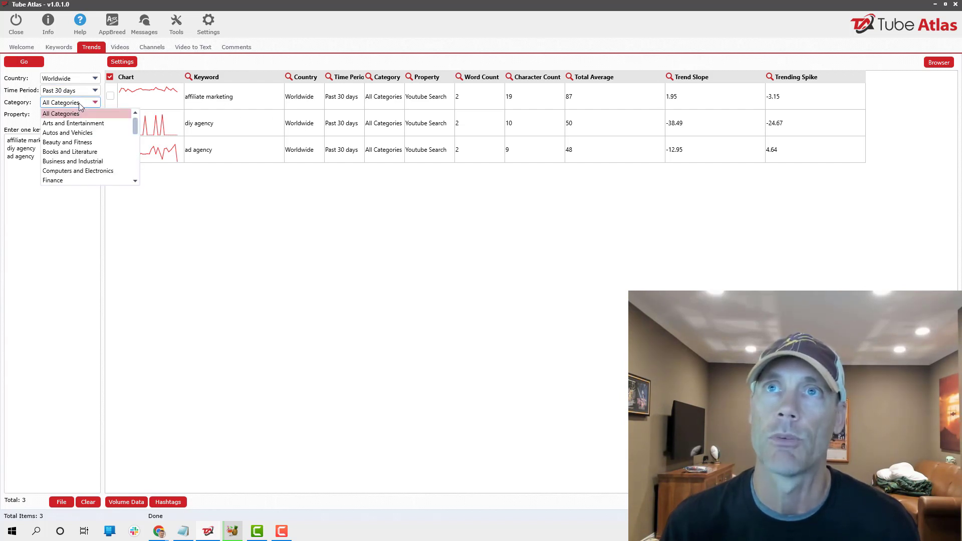
pyautogui.click(80, 107)
pyautogui.click(83, 115)
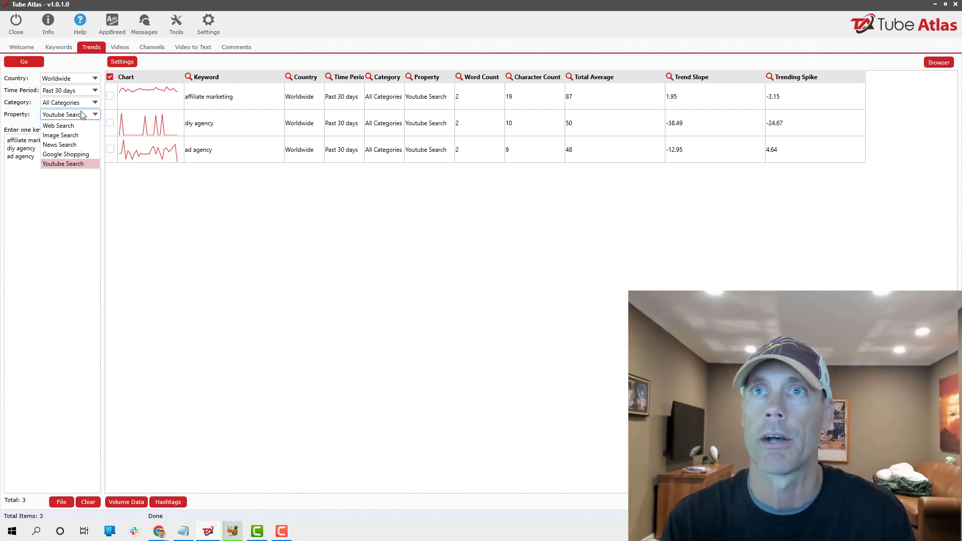
pyautogui.click(609, 389)
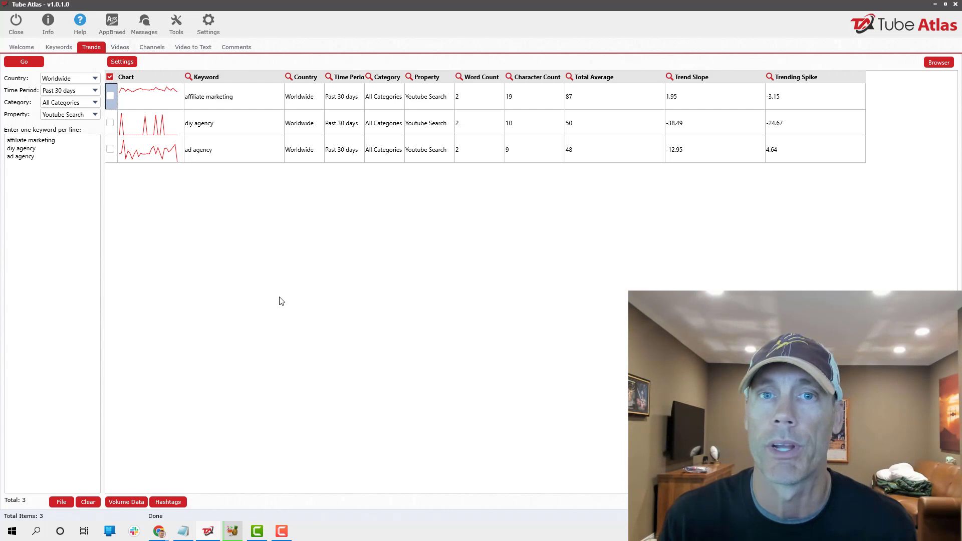
pyautogui.click(120, 47)
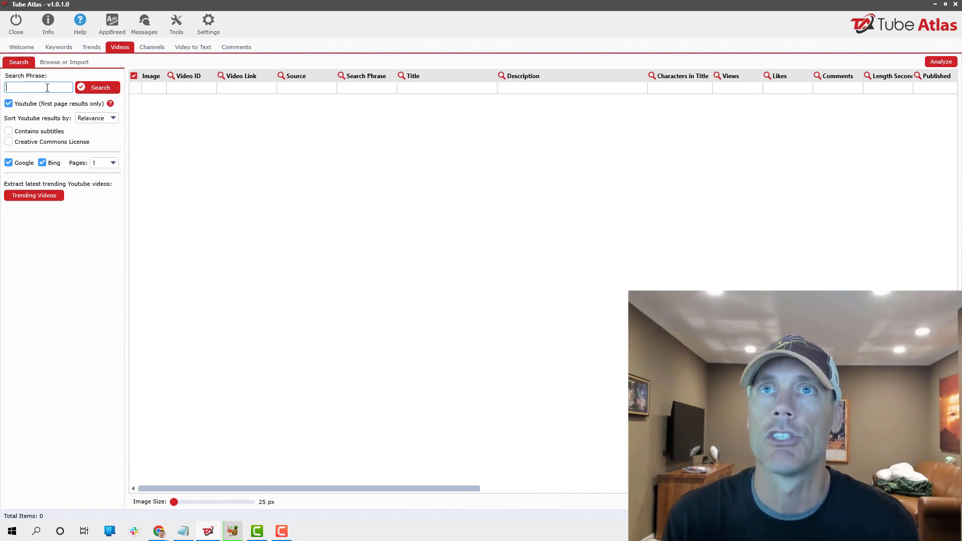
# Search Videos for 'affiliate marketing', returning 45 videos from YouTube, Google and Bing.
pyautogui.write('affiliate marketing')
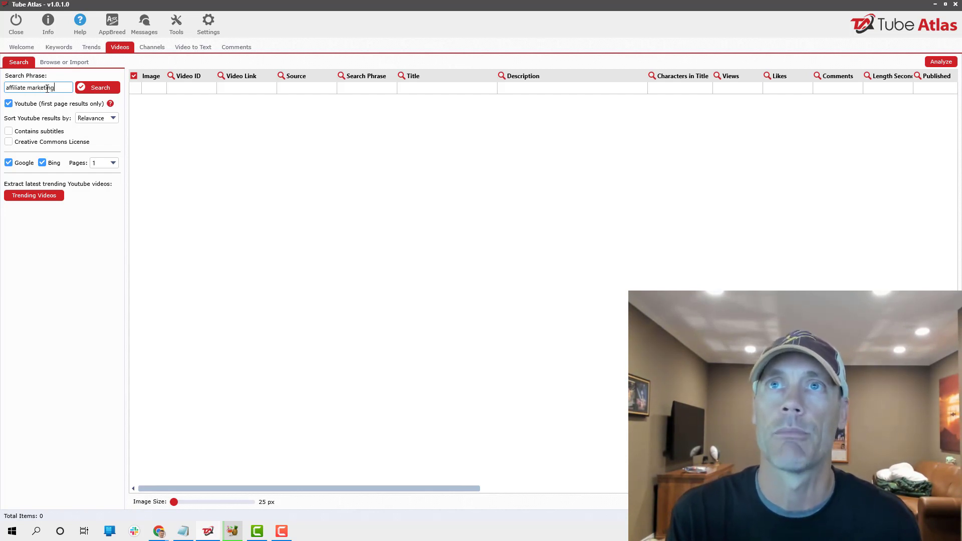
pyautogui.press('Return')
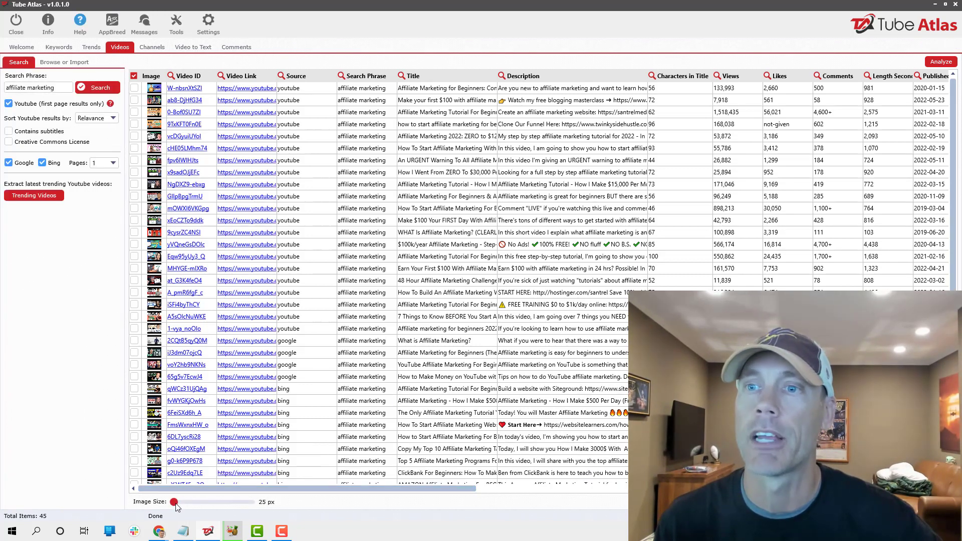
# Set Image Size to 136 px and scroll through the earnings, category, channel and tag columns.
pyautogui.moveTo(185, 507); pyautogui.dragTo(253, 506)
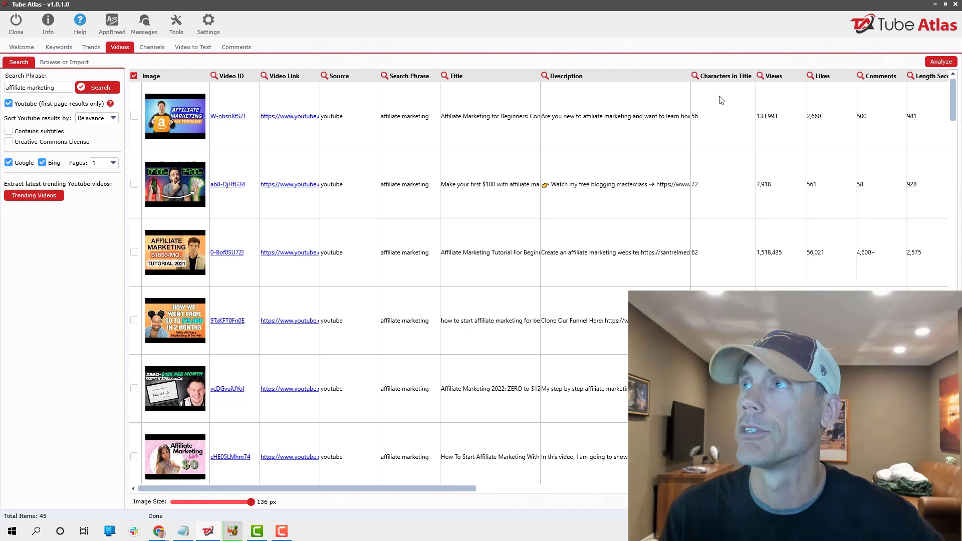
pyautogui.moveTo(461, 491); pyautogui.dragTo(698, 482)
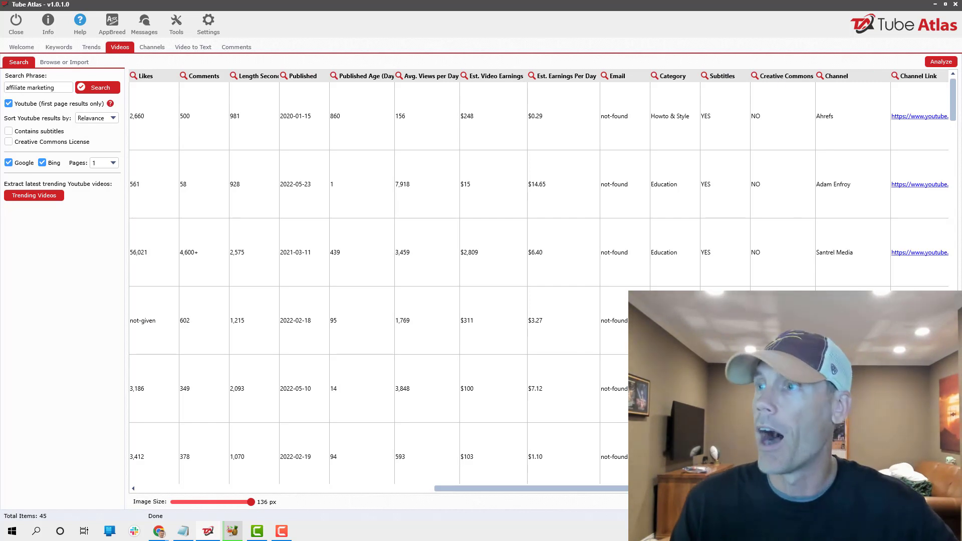
pyautogui.moveTo(674, 489); pyautogui.dragTo(831, 489)
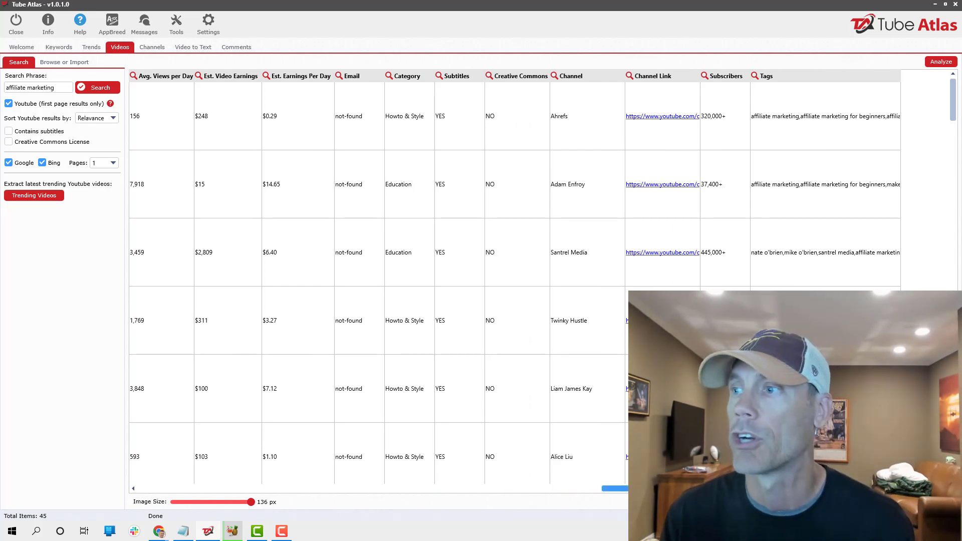
pyautogui.moveTo(618, 489); pyautogui.dragTo(157, 504)
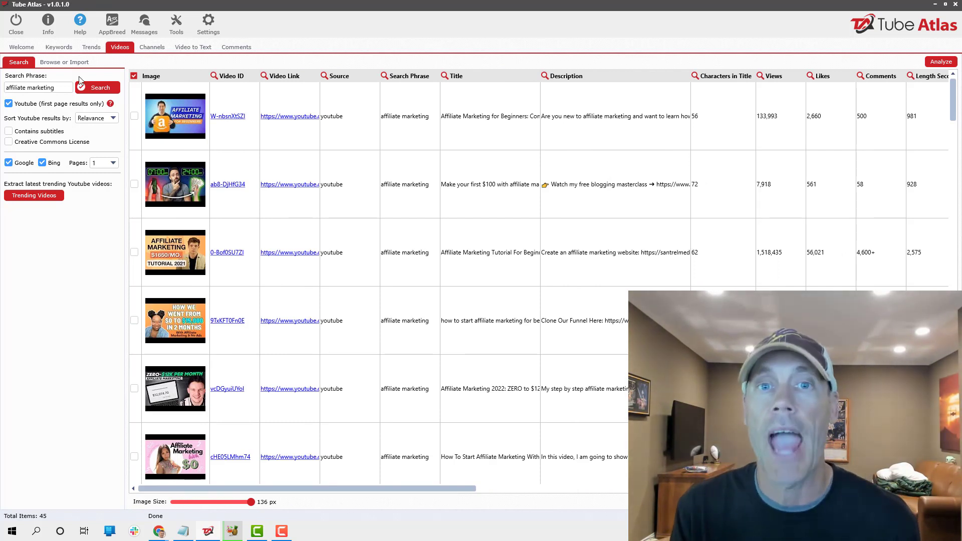
# Select all 45 video rows and start Analyze Keywords in Video Titles.
pyautogui.click(134, 76)
pyautogui.click(158, 115)
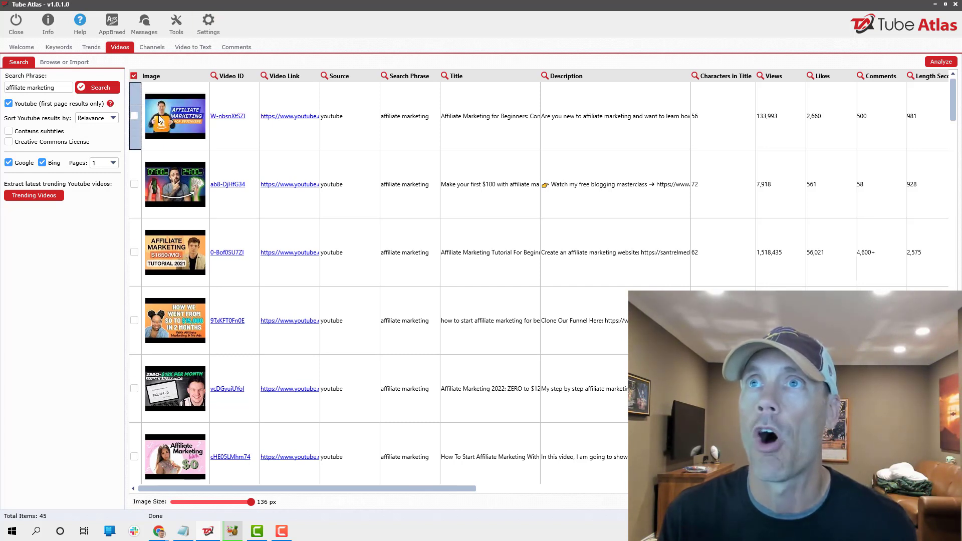
pyautogui.click(942, 66)
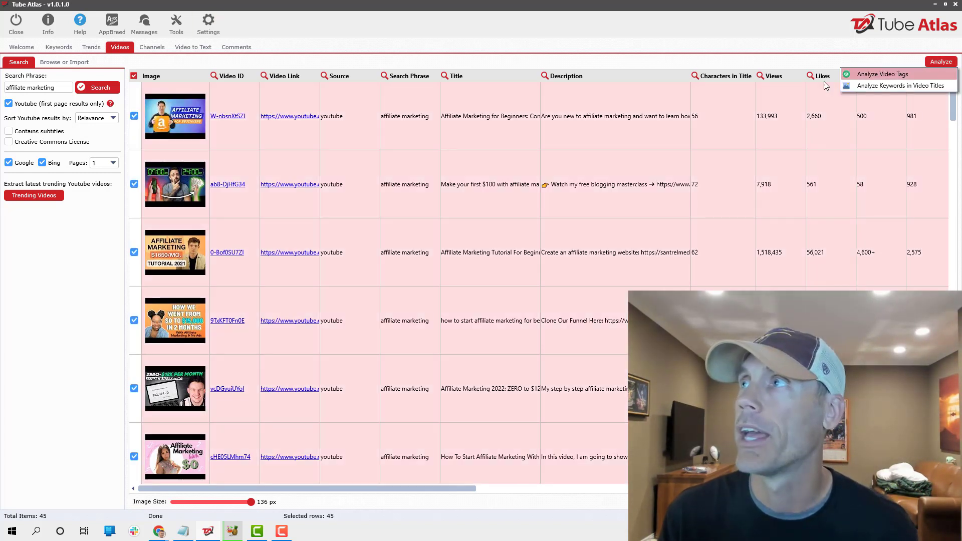
pyautogui.click(866, 87)
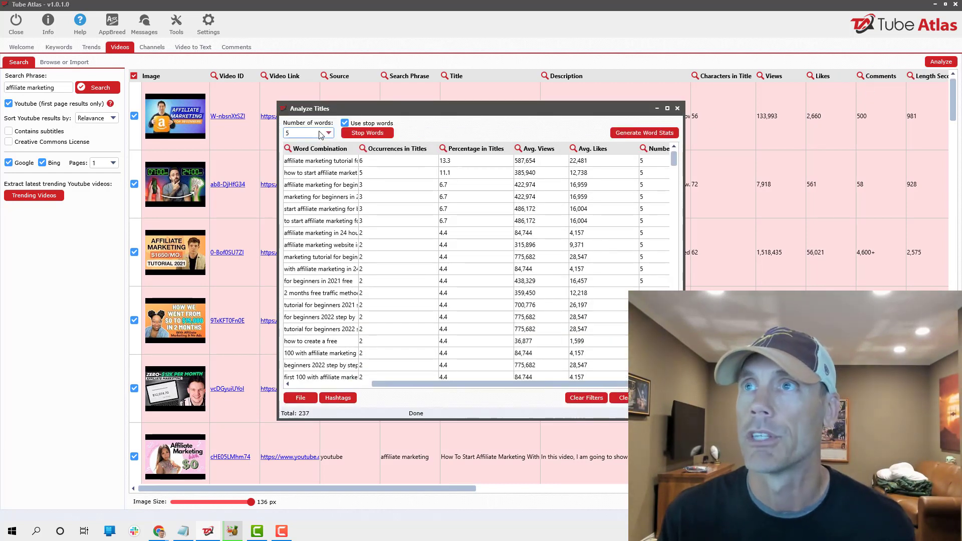
# Clear the 5-word phrase statistics, review the stop words, and widen the Word Combination column.
pyautogui.click(305, 133)
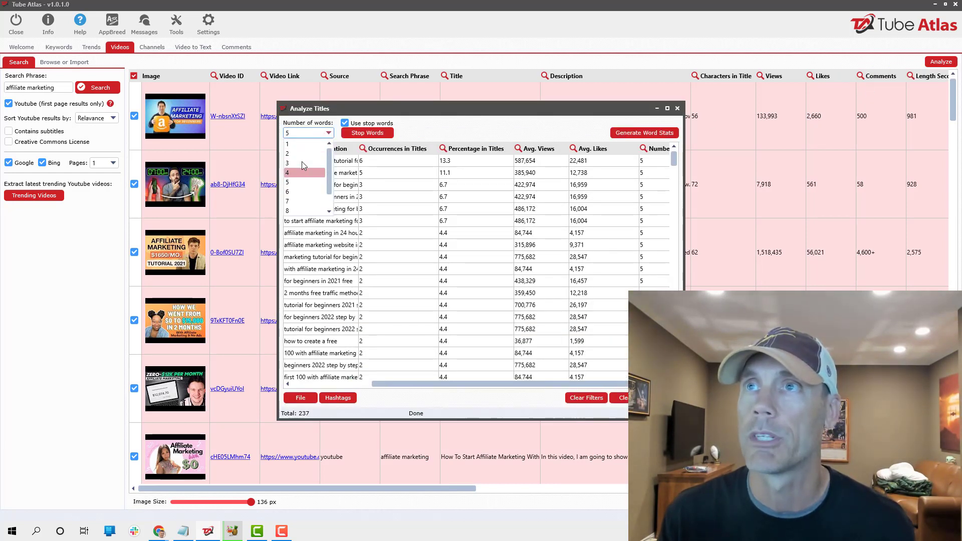
pyautogui.scroll(-1, 303, 166)
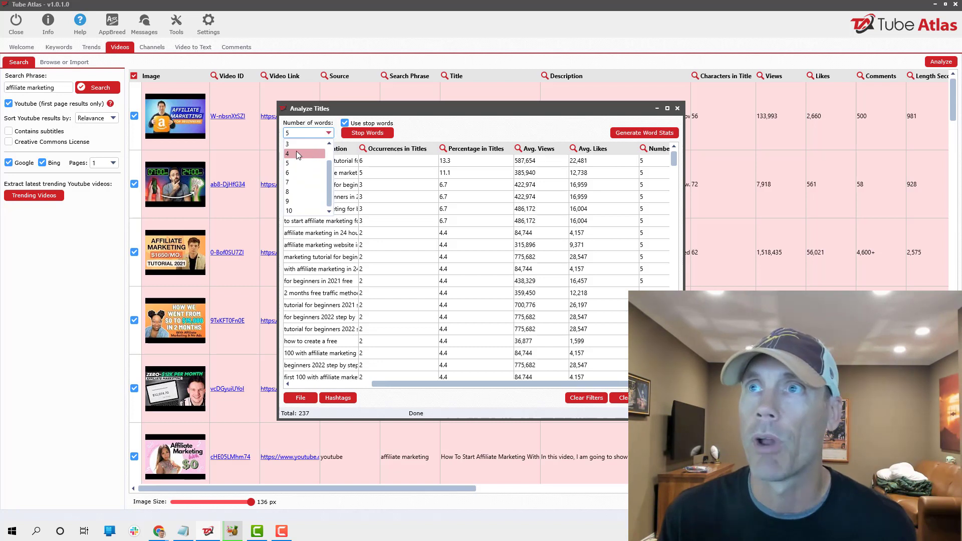
pyautogui.click(298, 162)
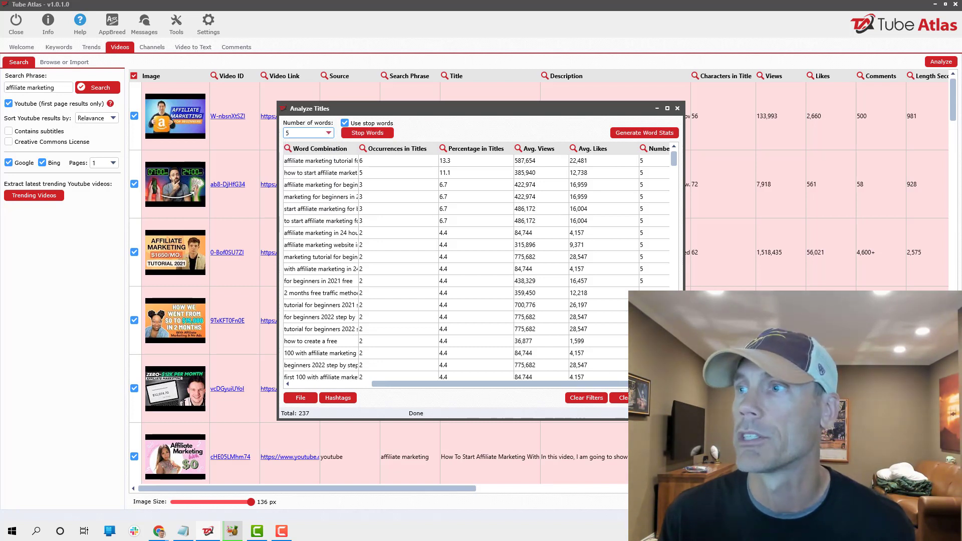
pyautogui.click(619, 398)
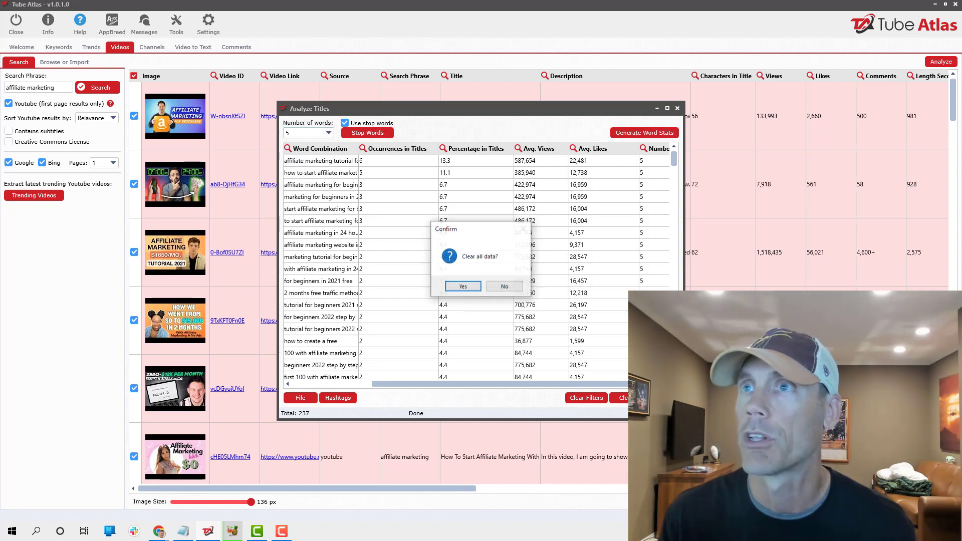
pyautogui.click(463, 287)
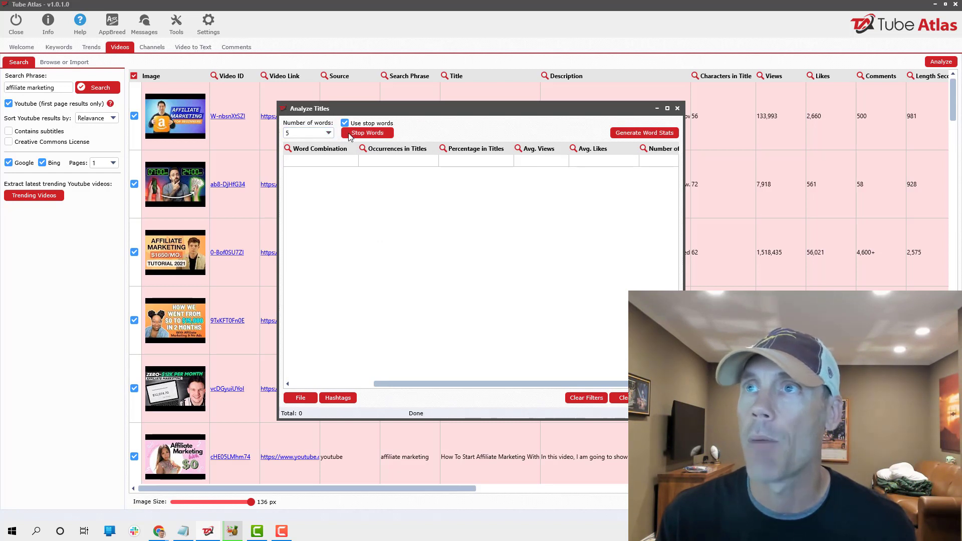
pyautogui.click(351, 136)
pyautogui.click(560, 151)
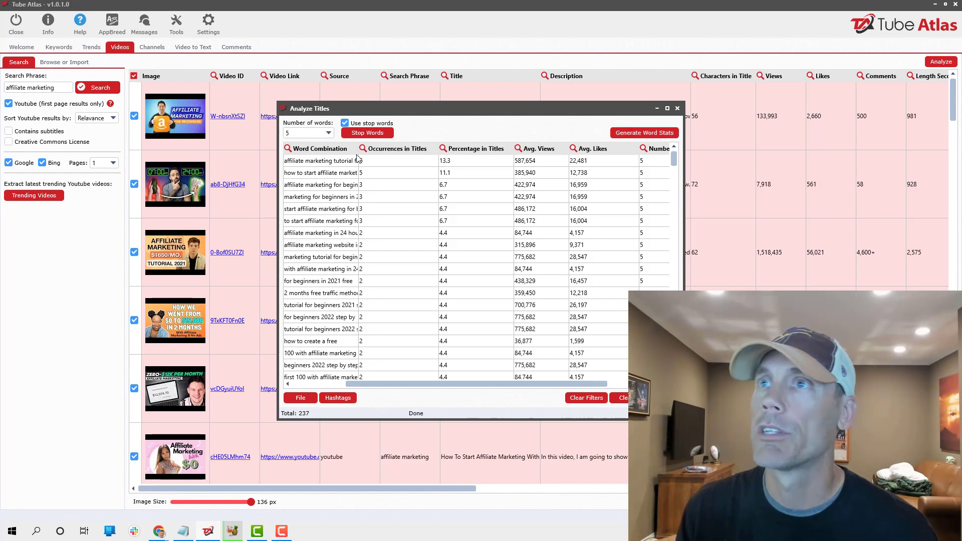
pyautogui.moveTo(357, 149); pyautogui.dragTo(446, 148)
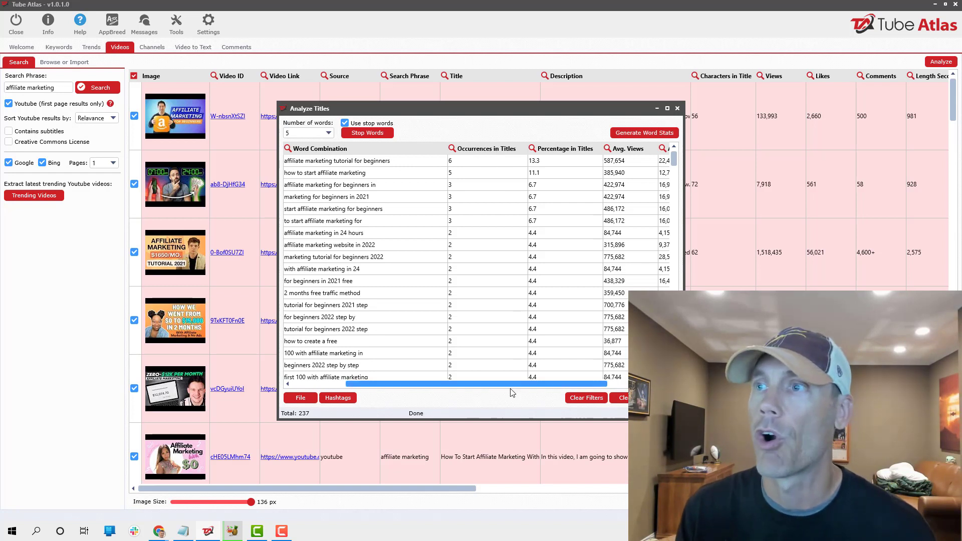
pyautogui.moveTo(516, 386); pyautogui.dragTo(463, 386)
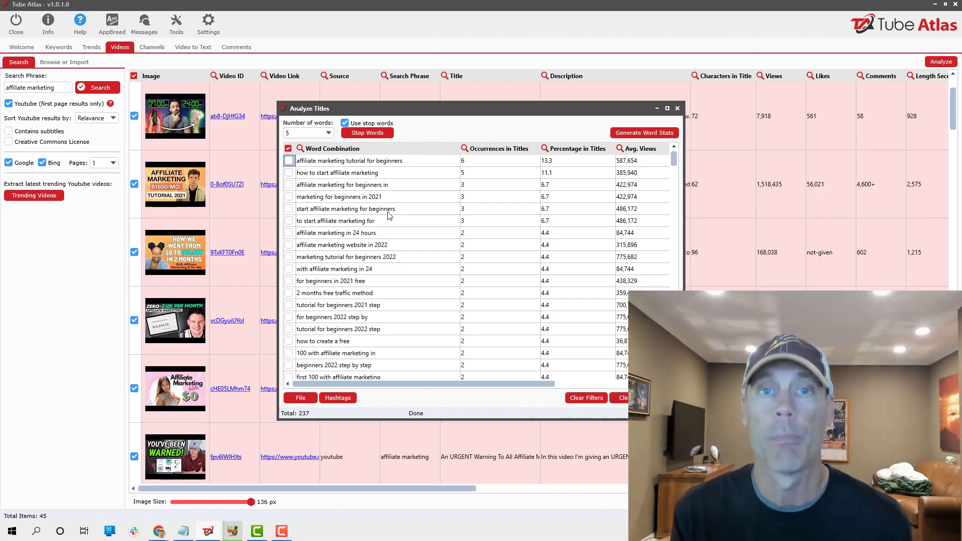
# Set Number of words to 3, clear old results, and generate 3-word title phrase statistics.
pyautogui.click(305, 133)
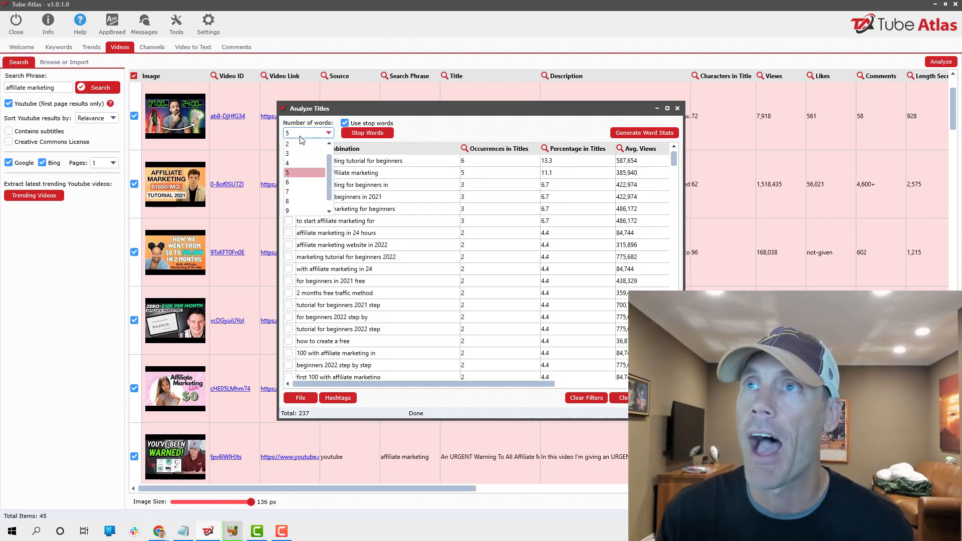
pyautogui.click(303, 154)
pyautogui.click(620, 398)
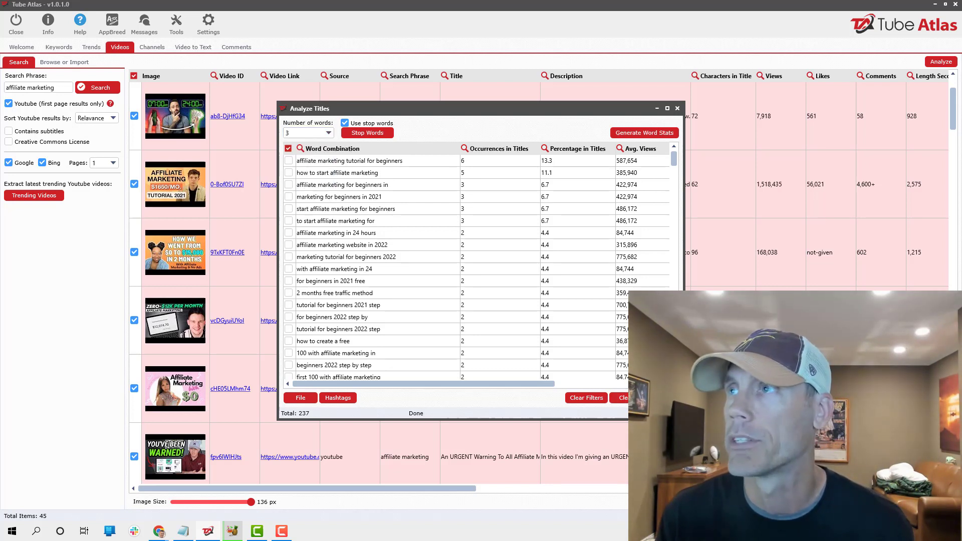
pyautogui.click(463, 286)
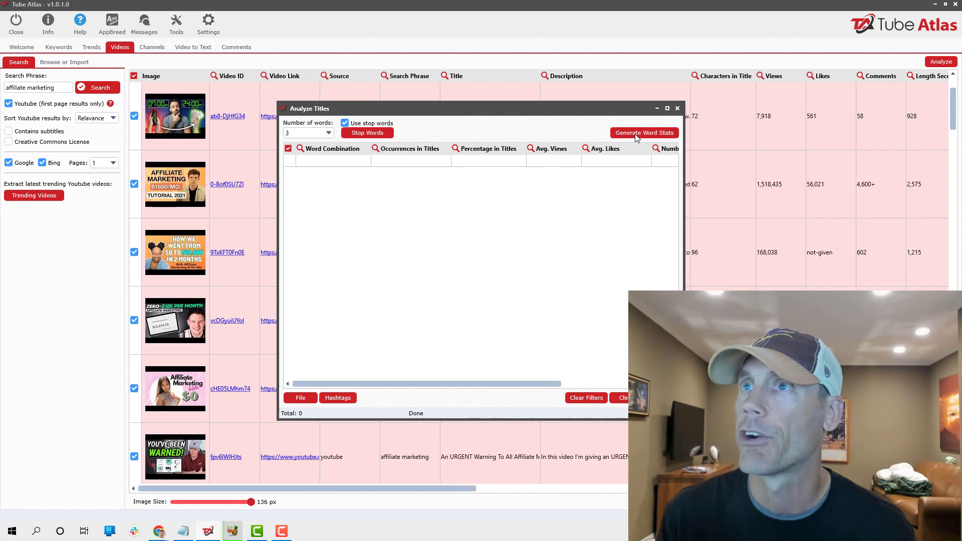
pyautogui.click(636, 134)
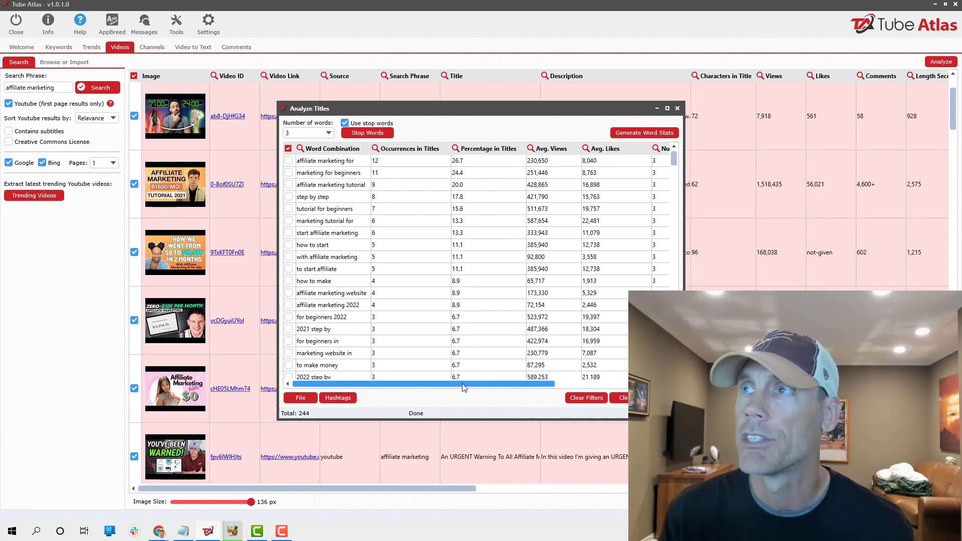
pyautogui.moveTo(465, 388); pyautogui.dragTo(557, 389)
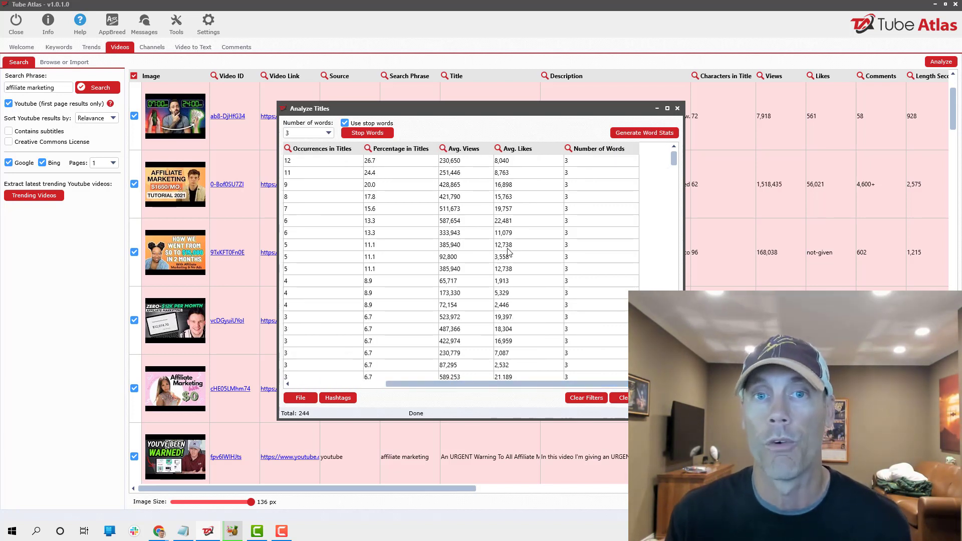
pyautogui.click(57, 63)
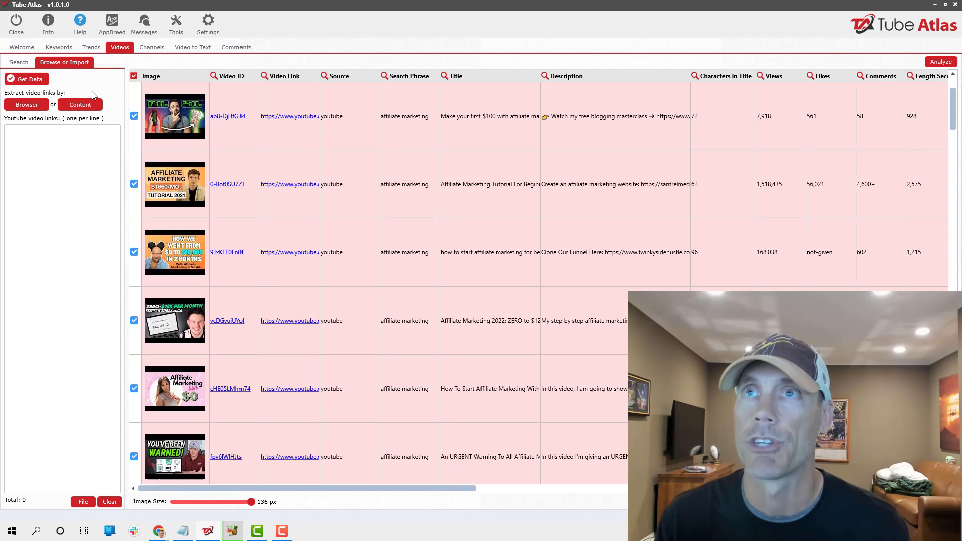
# Empty the video table and filter YouTube's affiliate marketing results in the browser to This week and HD.
pyautogui.click(51, 57)
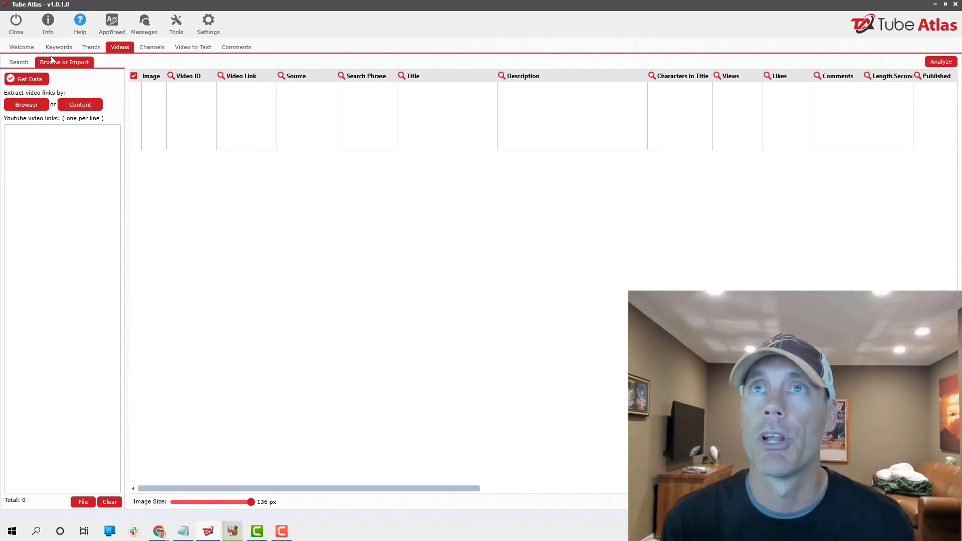
pyautogui.click(26, 104)
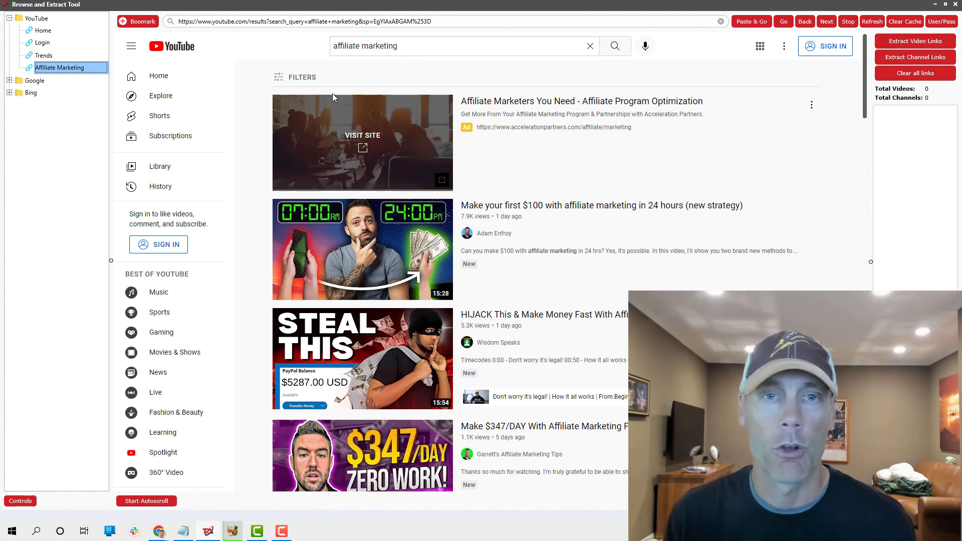
pyautogui.click(282, 78)
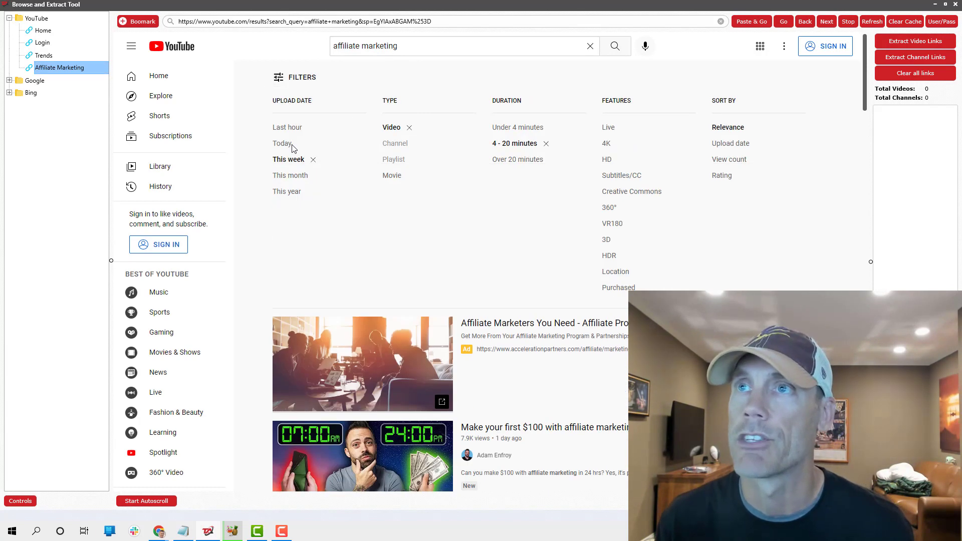
pyautogui.click(296, 180)
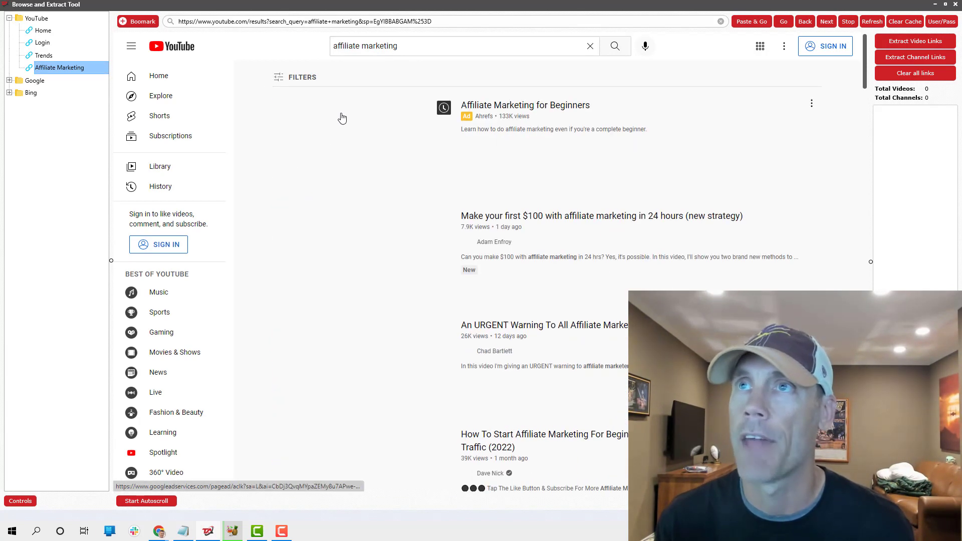
pyautogui.click(290, 77)
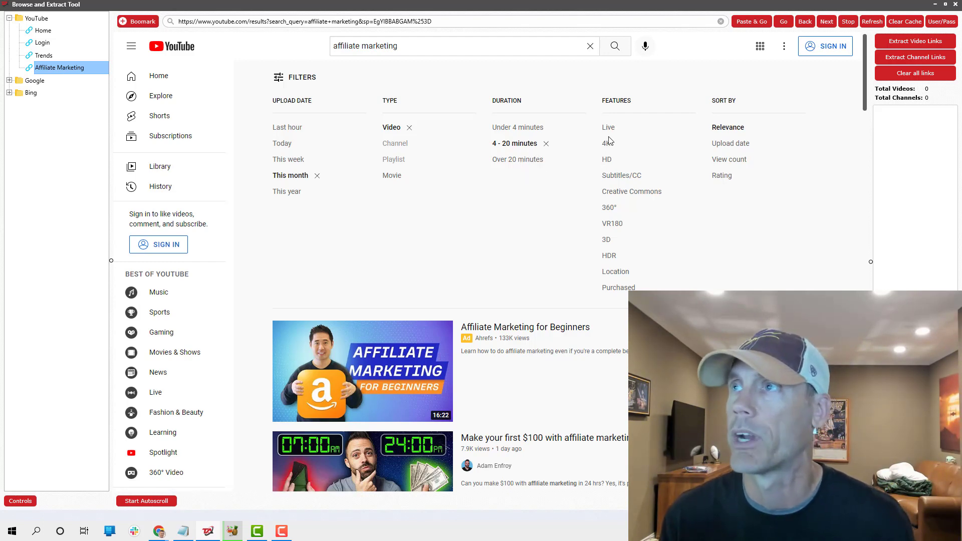
pyautogui.click(619, 160)
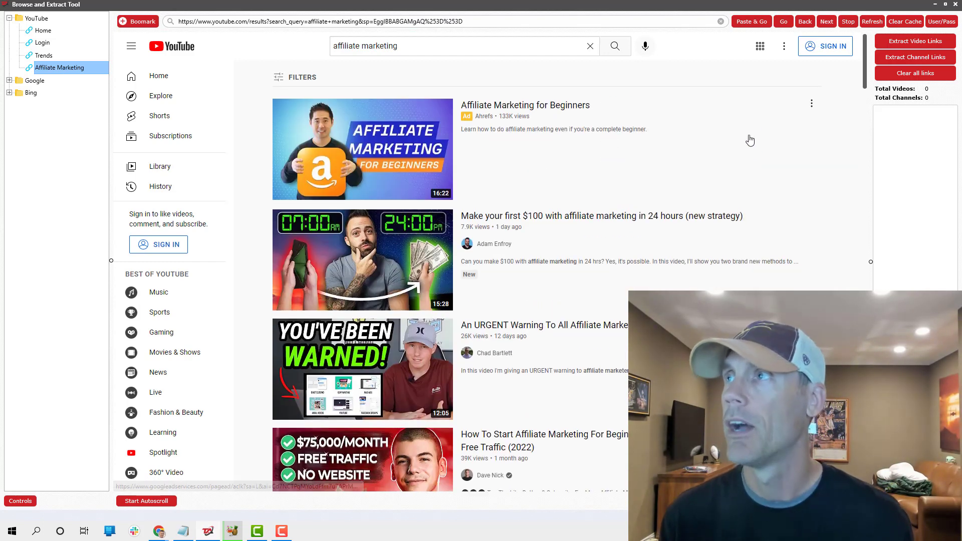
pyautogui.click(296, 77)
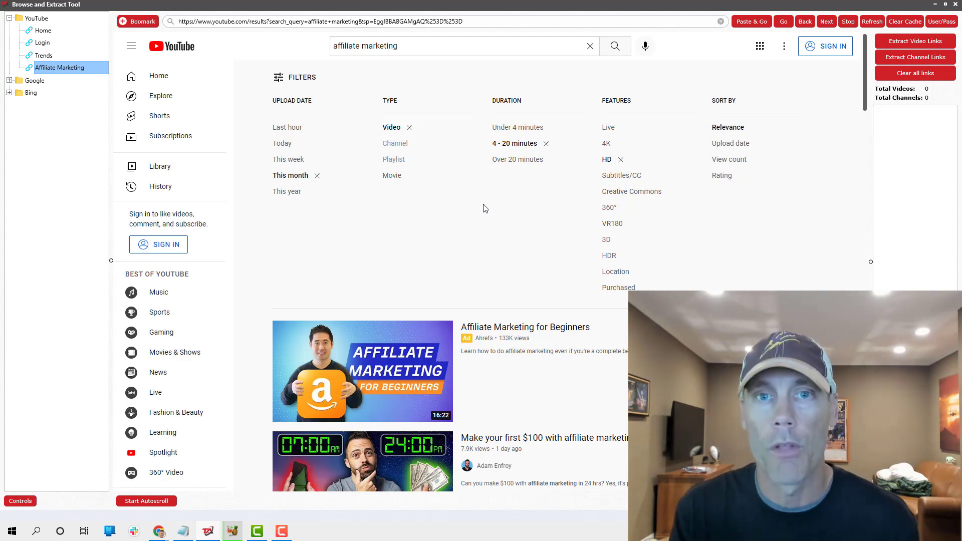
pyautogui.click(293, 165)
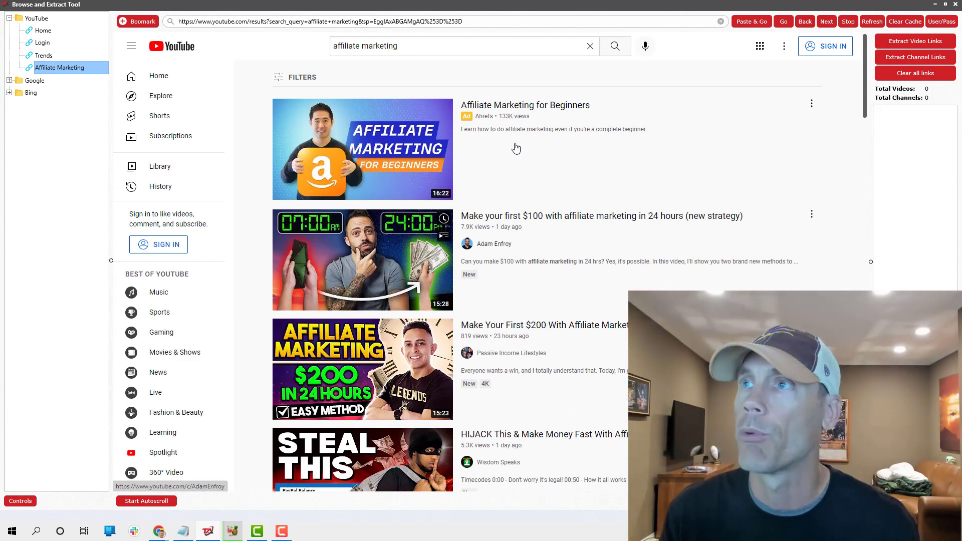
# Autoscroll for more results, extract the 102 video links, and close the extractor to import them.
pyautogui.scroll(-3, 548, 282)
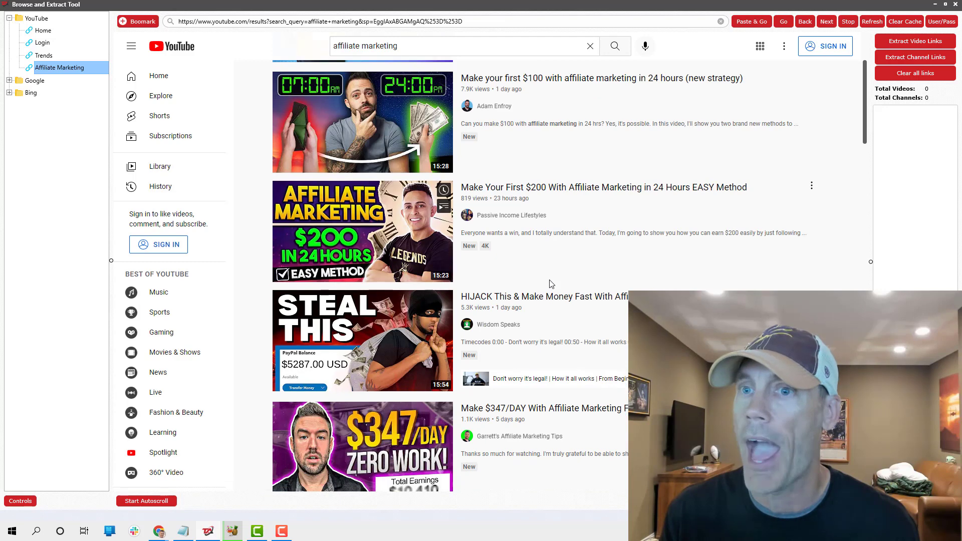
pyautogui.click(151, 502)
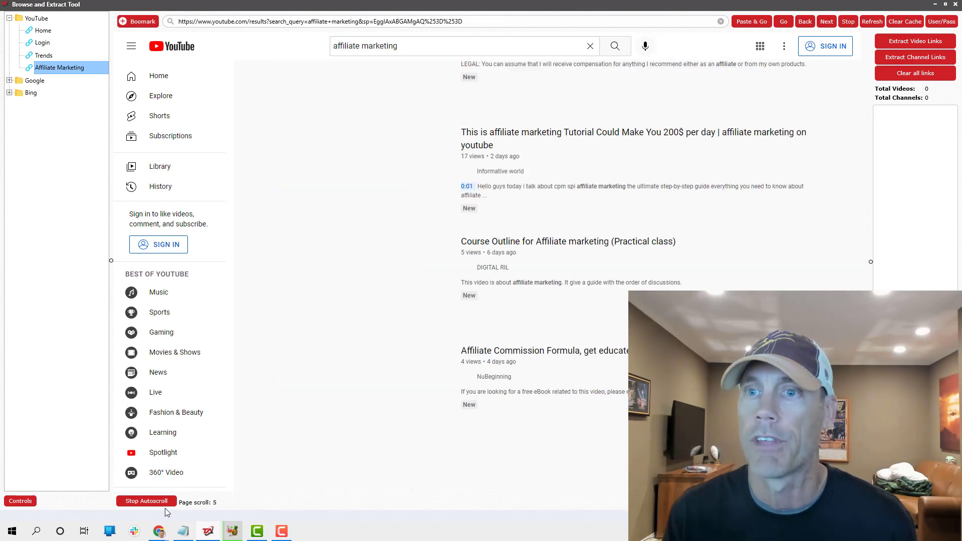
pyautogui.click(152, 502)
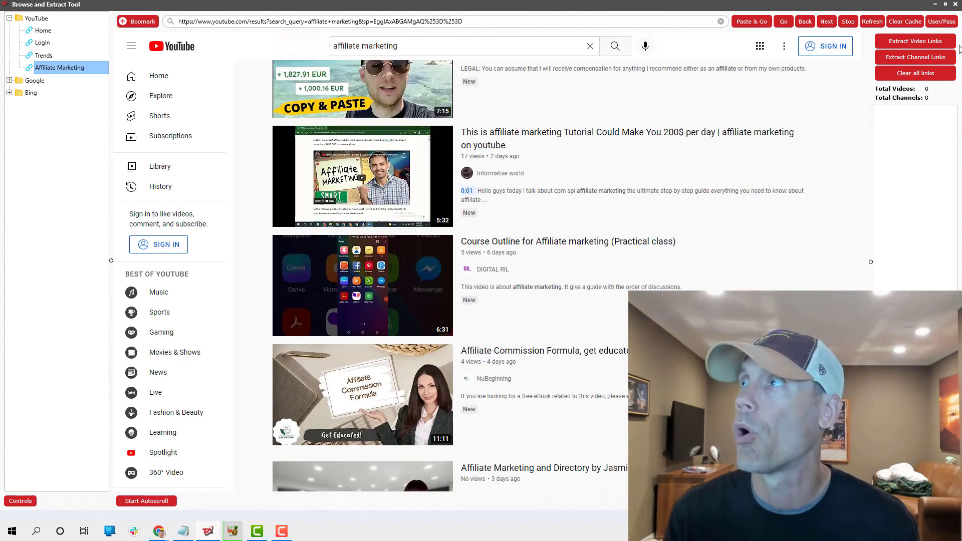
pyautogui.click(919, 43)
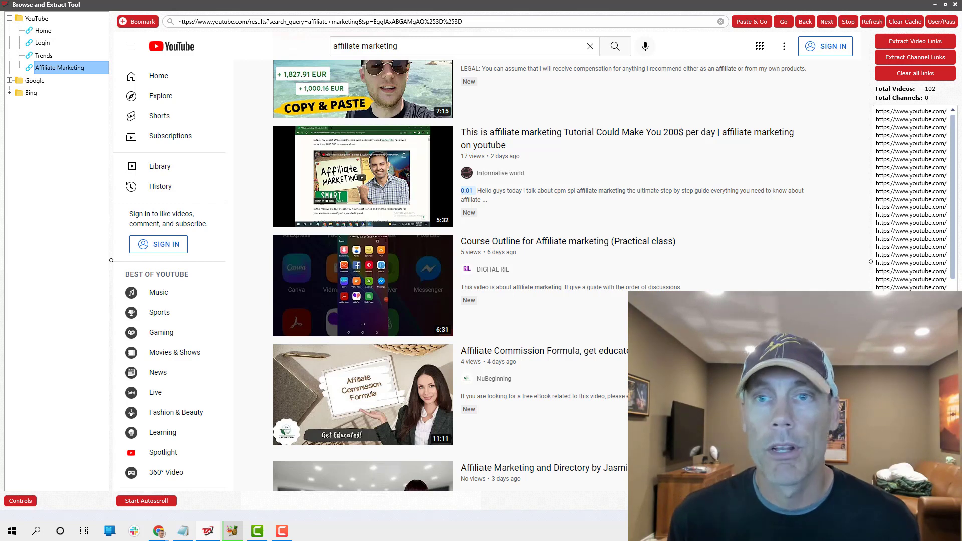
pyautogui.hotkey('alt', 'F4')
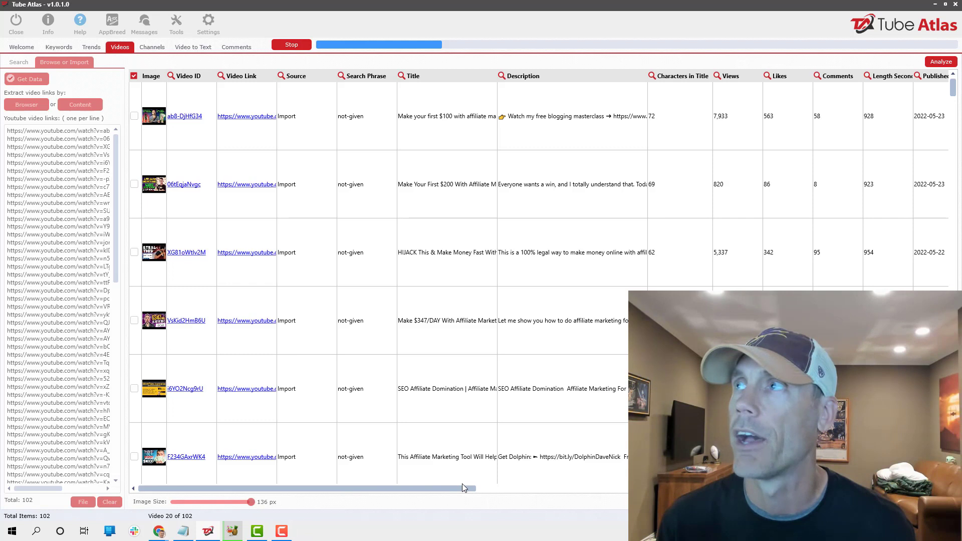
# Stop the video data fetch early and check all 30 imported video rows.
pyautogui.hscroll(3, 435, 255)
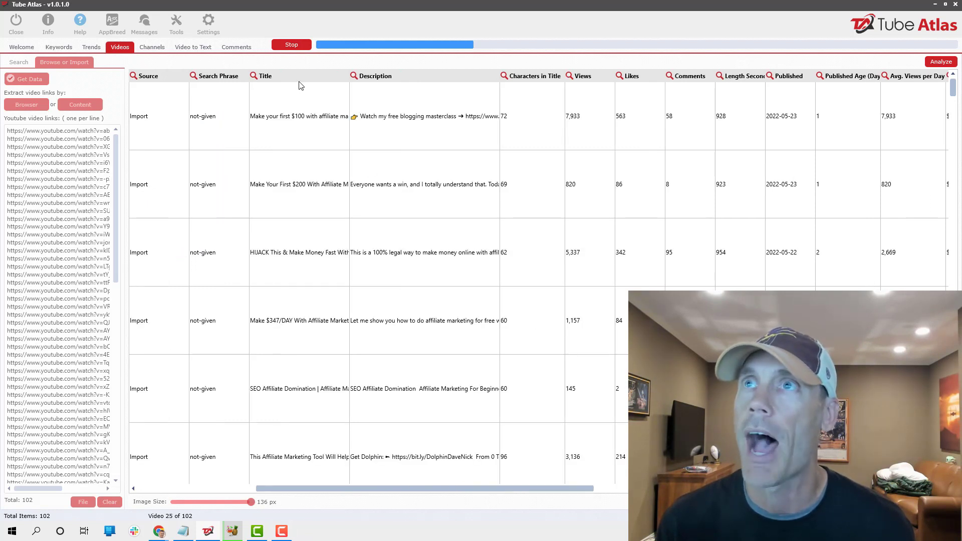
pyautogui.click(295, 46)
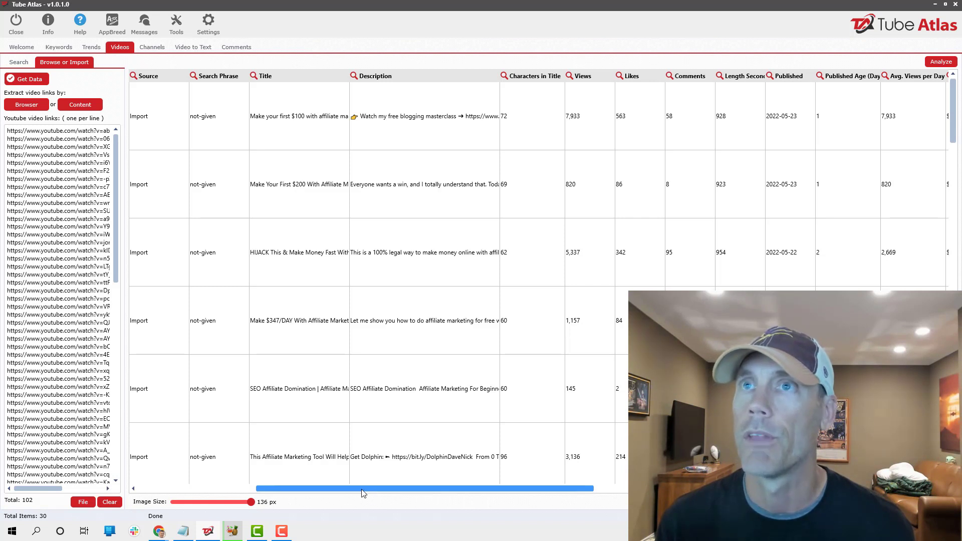
pyautogui.moveTo(364, 493); pyautogui.dragTo(230, 494)
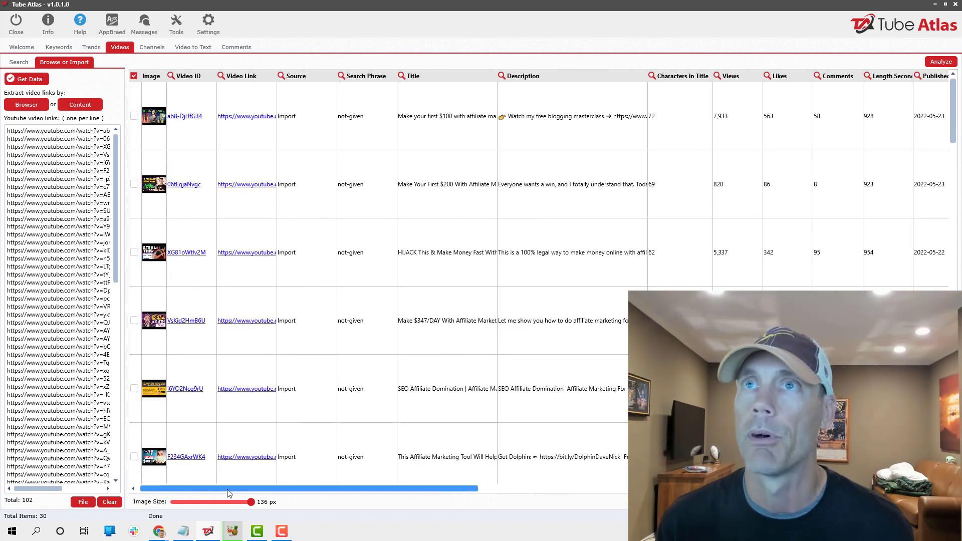
pyautogui.click(134, 75)
pyautogui.click(170, 112)
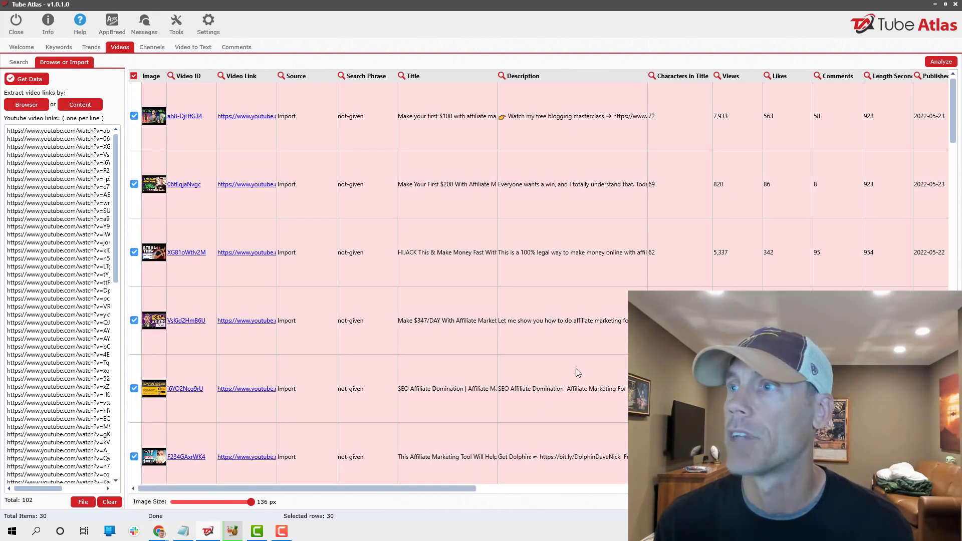
pyautogui.moveTo(465, 489)
pyautogui.mouseDown()
pyautogui.moveTo(784, 490)
pyautogui.moveTo(446, 490)
pyautogui.mouseUp()
# Open Analyze Keywords in Video Titles with the number of words set to 5.
pyautogui.click(941, 61)
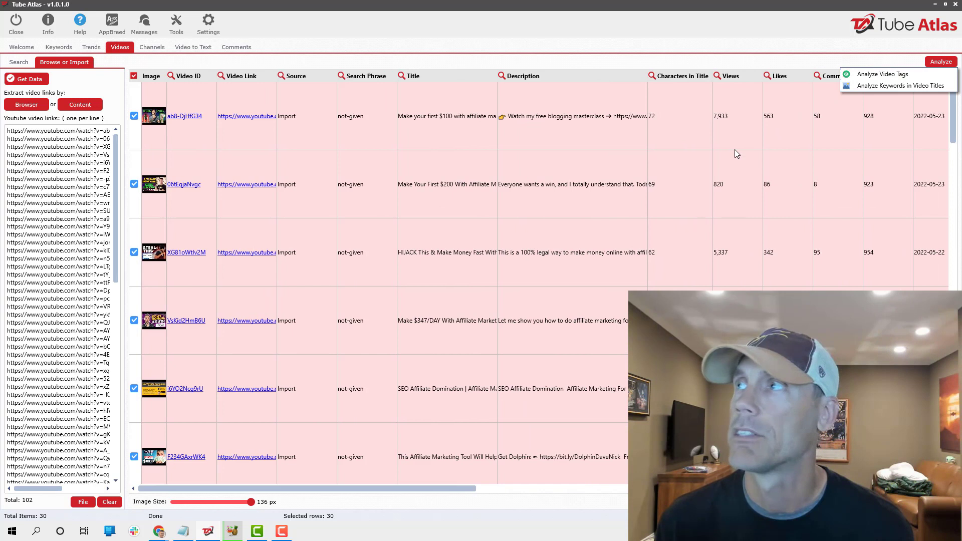
pyautogui.click(886, 86)
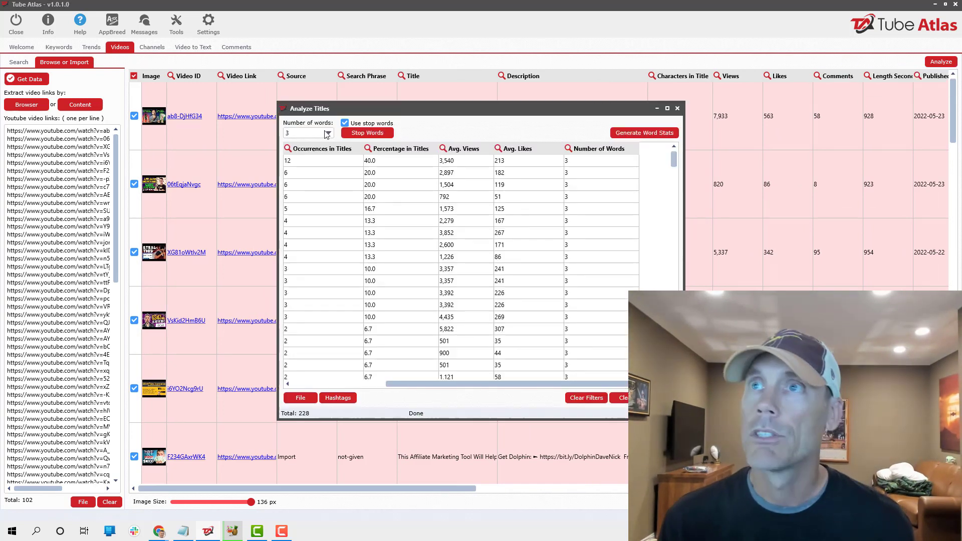
pyautogui.click(329, 133)
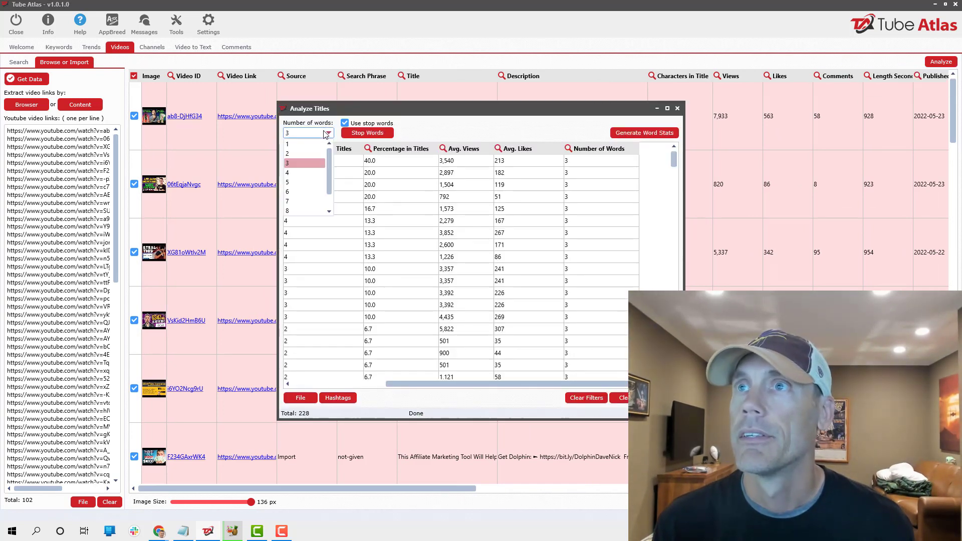
pyautogui.click(311, 182)
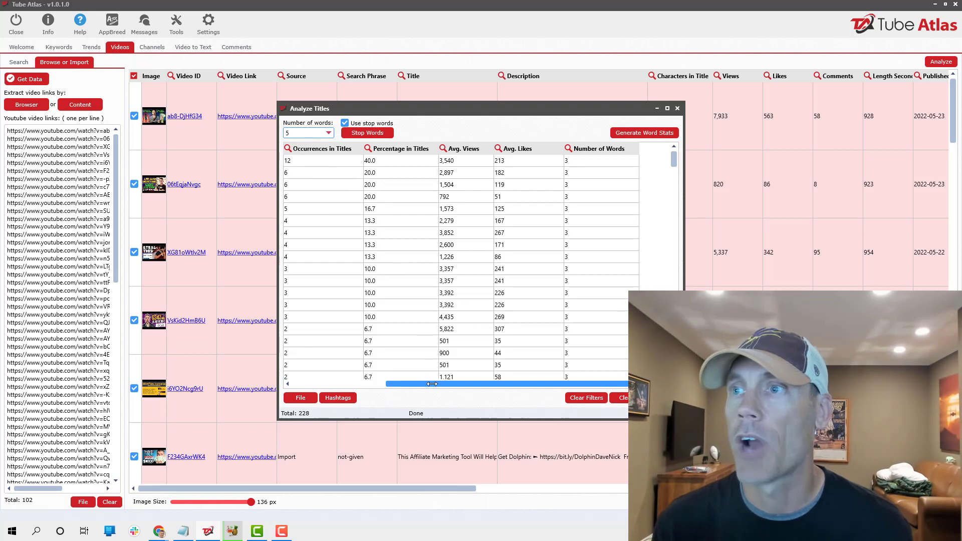
pyautogui.moveTo(432, 384); pyautogui.dragTo(340, 384)
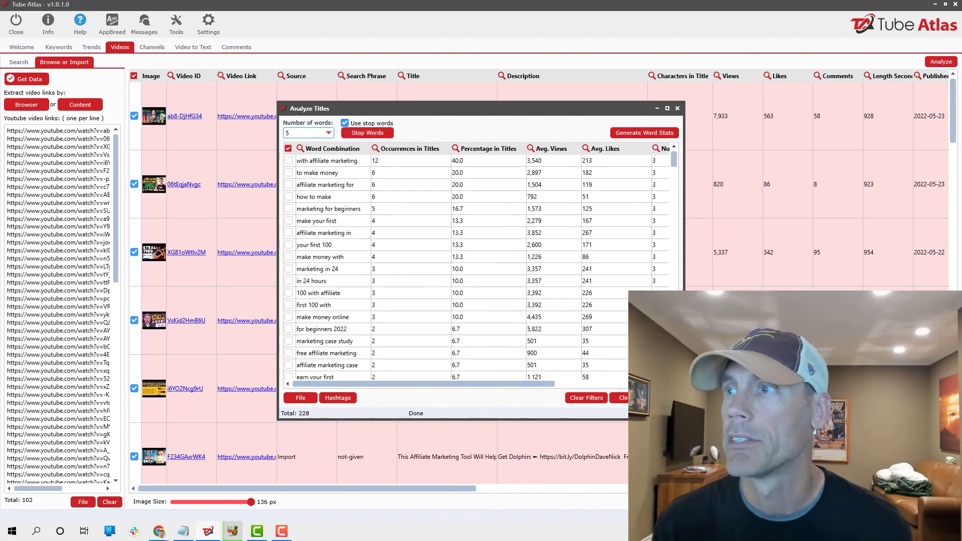
# Clear the old word stats, generate five-word phrase stats, then go to the Channels results.
pyautogui.click(620, 397)
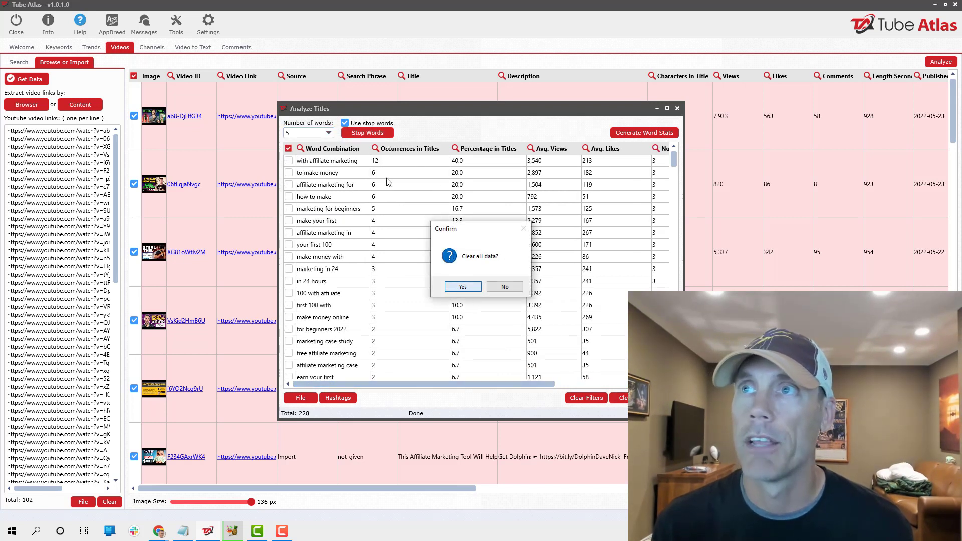
pyautogui.click(462, 286)
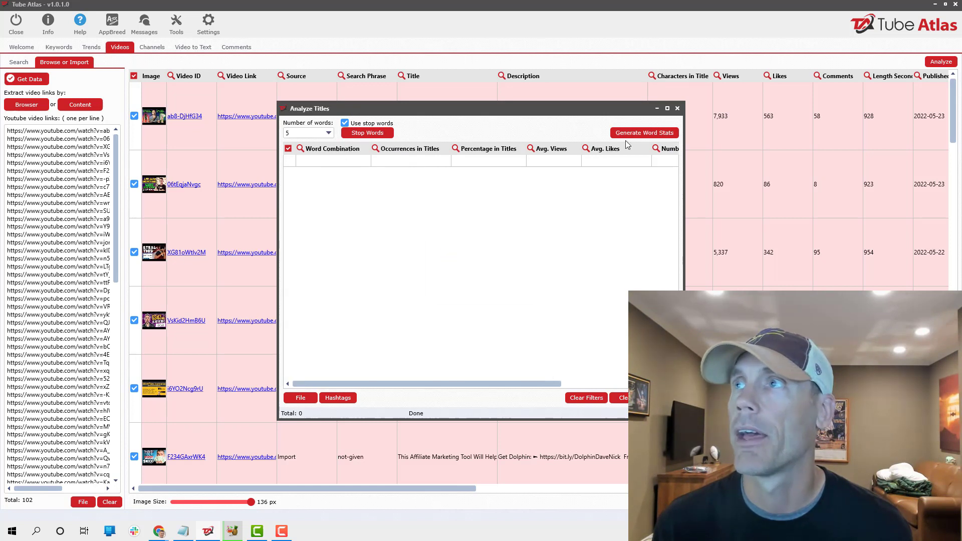
pyautogui.click(645, 133)
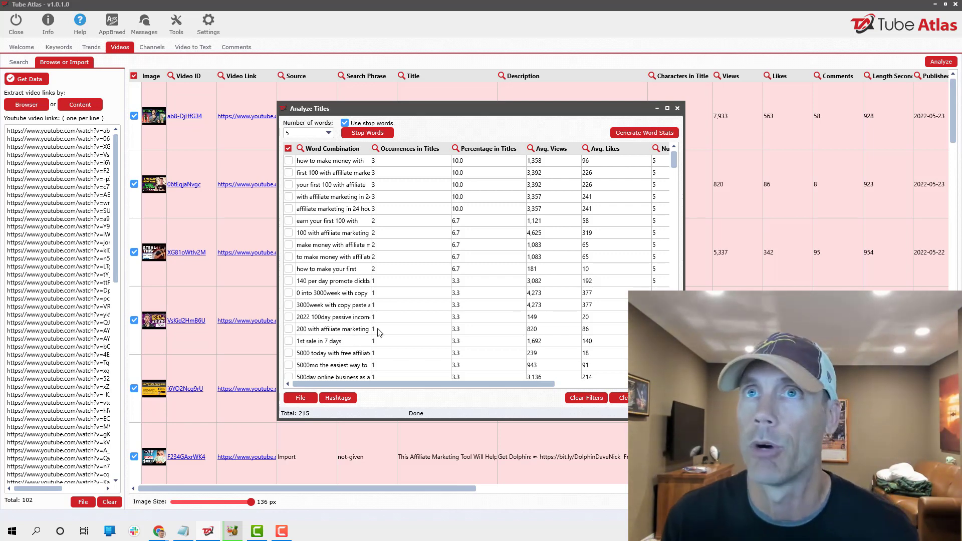
pyautogui.click(160, 47)
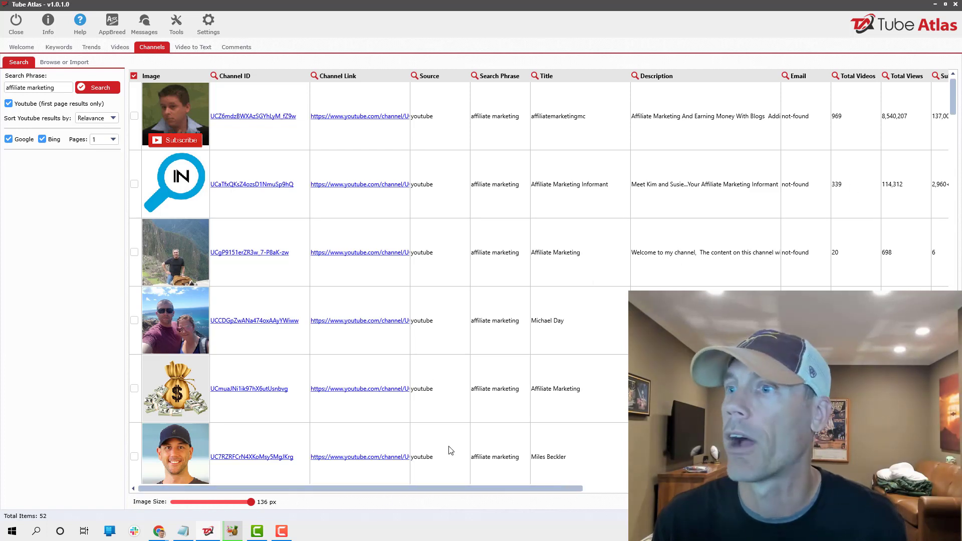
# Check the Buildapreneur channel row and run Analyze Videos for SELECTED Channel on it.
pyautogui.moveTo(441, 490); pyautogui.dragTo(714, 490)
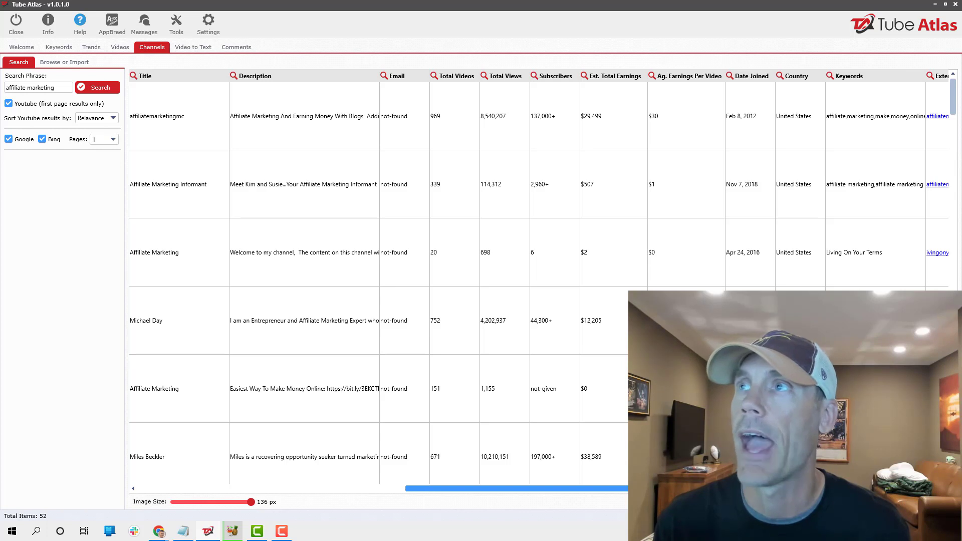
pyautogui.moveTo(714, 490); pyautogui.dragTo(453, 490)
pyautogui.scroll(-6, 413, 307)
pyautogui.scroll(-5, 412, 313)
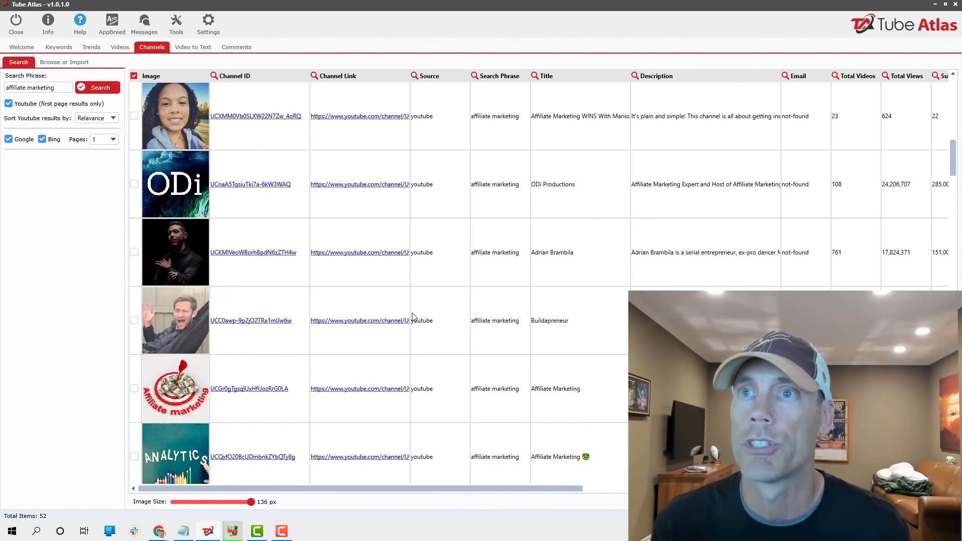
pyautogui.scroll(3, 412, 316)
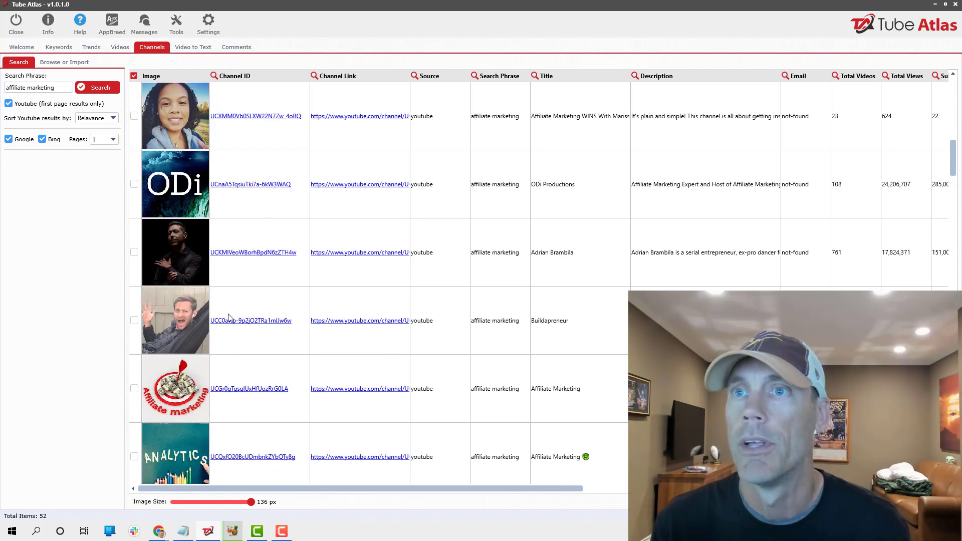
pyautogui.click(134, 321)
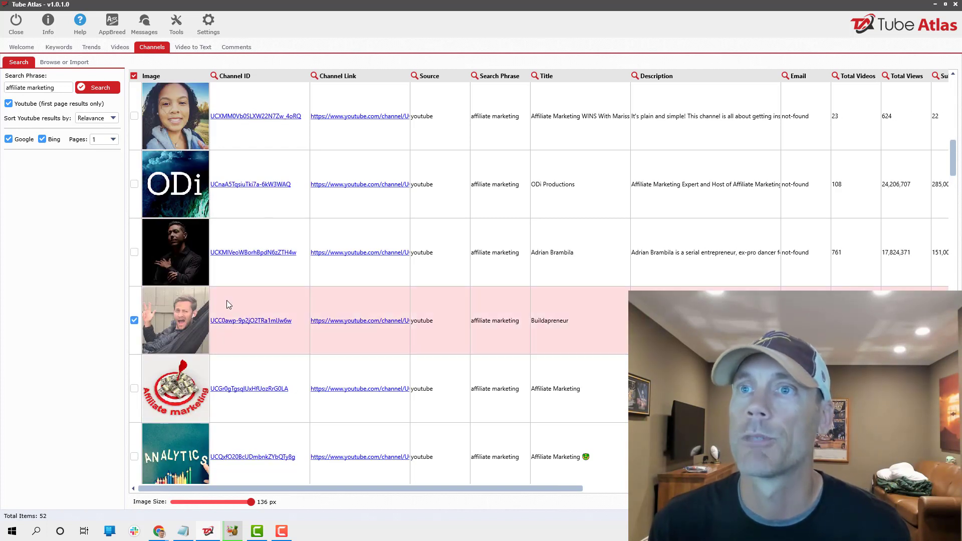
pyautogui.rightClick(233, 323)
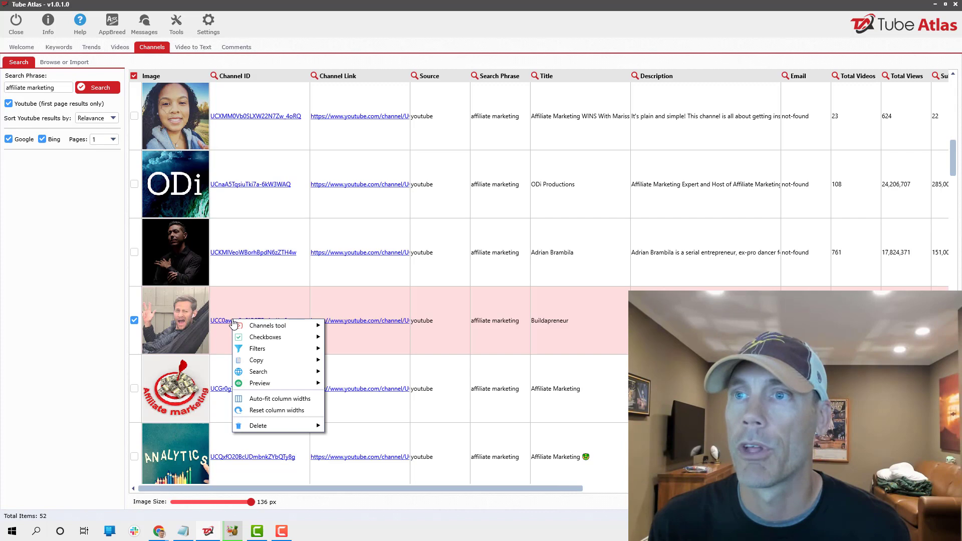
pyautogui.moveTo(286, 327)
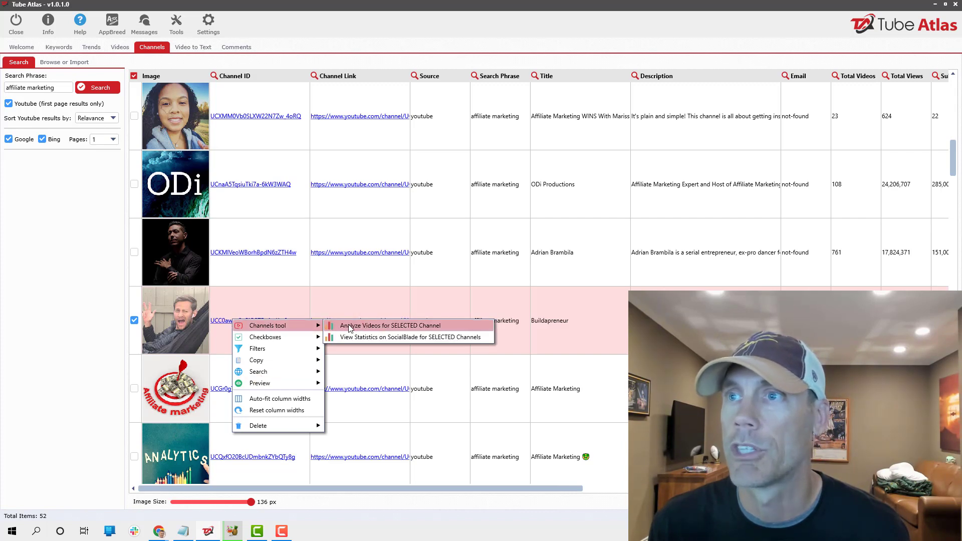
pyautogui.click(377, 326)
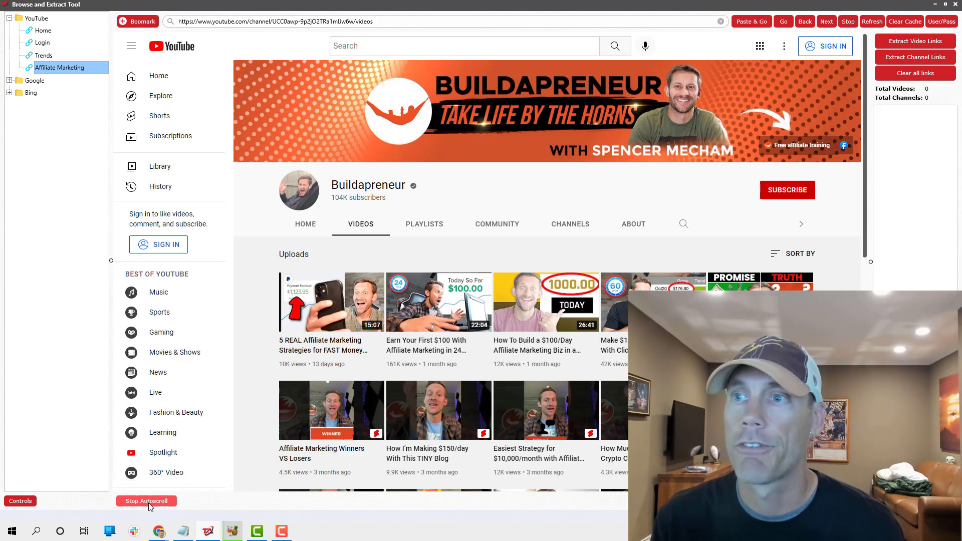
# Autoscroll the Buildapreneur Videos page, then extract its video links into the import list.
pyautogui.click(149, 502)
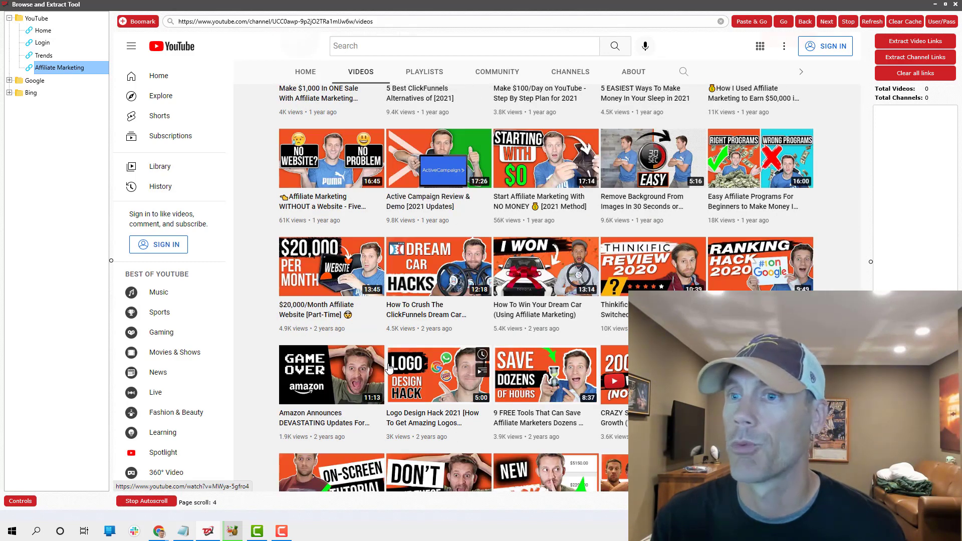
pyautogui.click(159, 503)
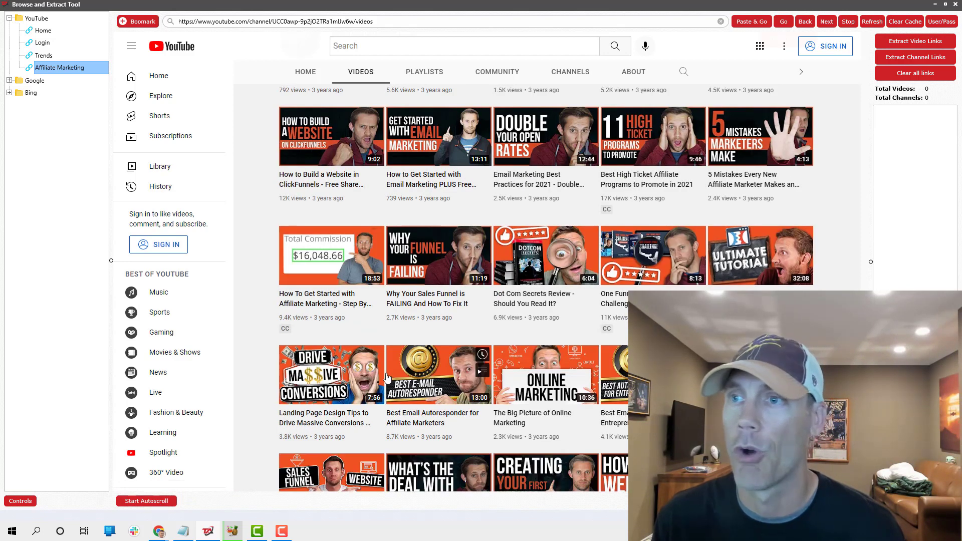
pyautogui.click(924, 48)
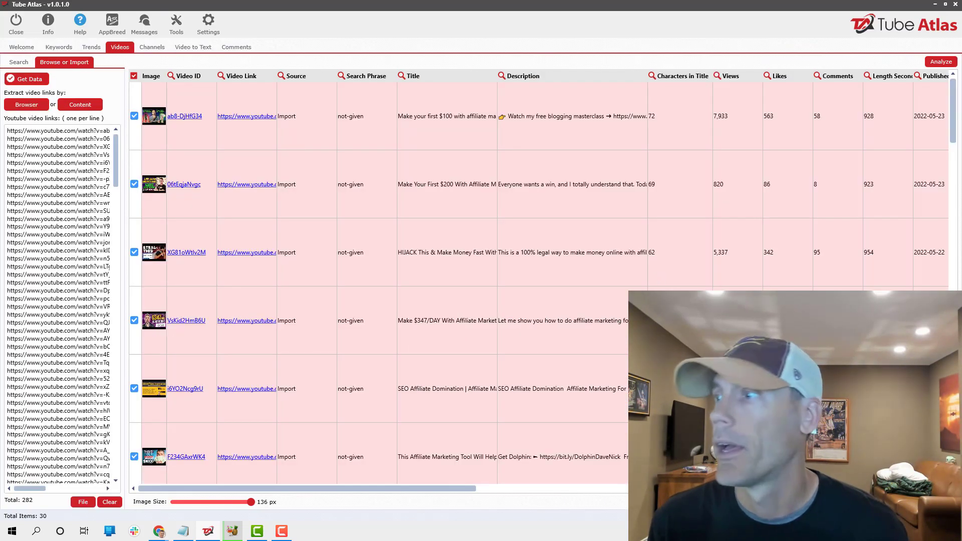
# Fetch data for the 35 Buildapreneur videos and sort by Avg. Views per Day, highest first.
pyautogui.press('Delete')
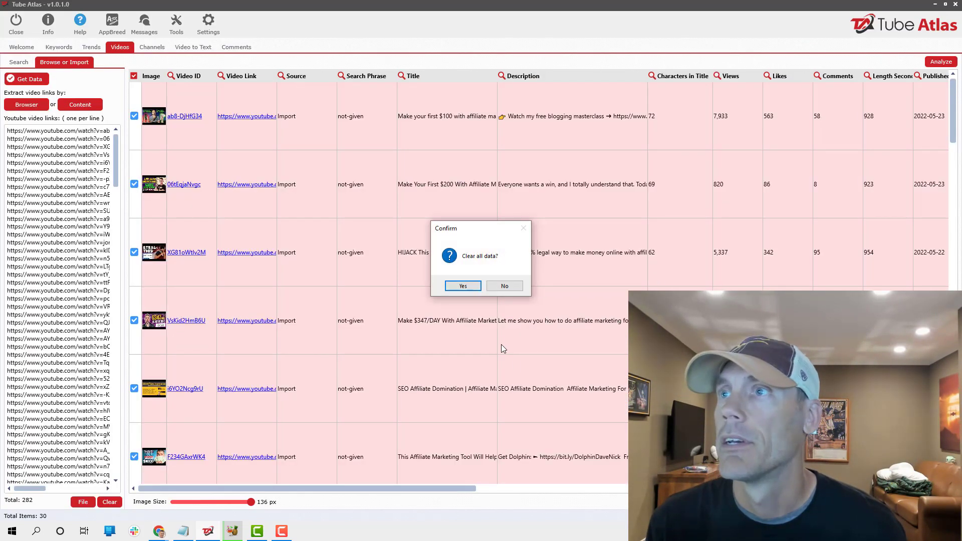
pyautogui.click(464, 286)
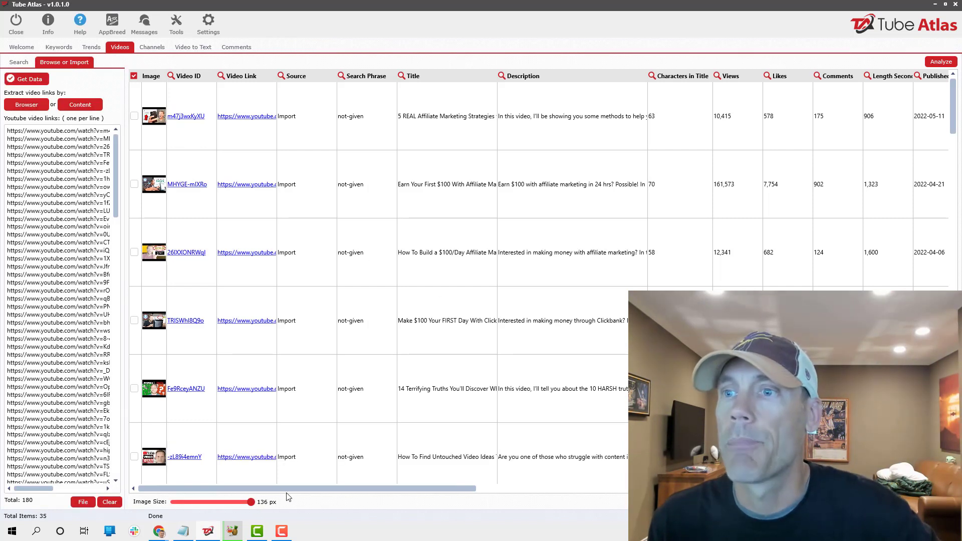
pyautogui.moveTo(287, 493); pyautogui.dragTo(608, 499)
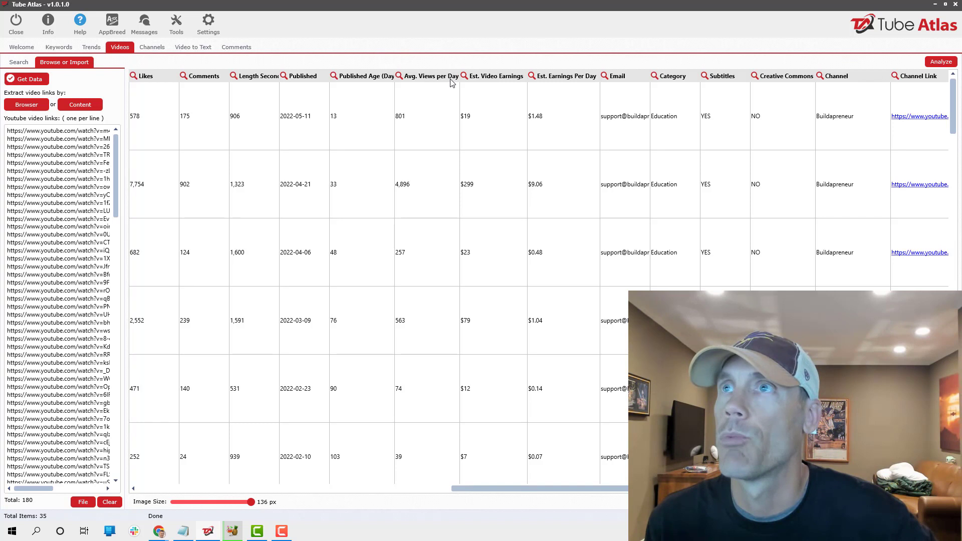
pyautogui.click(434, 79)
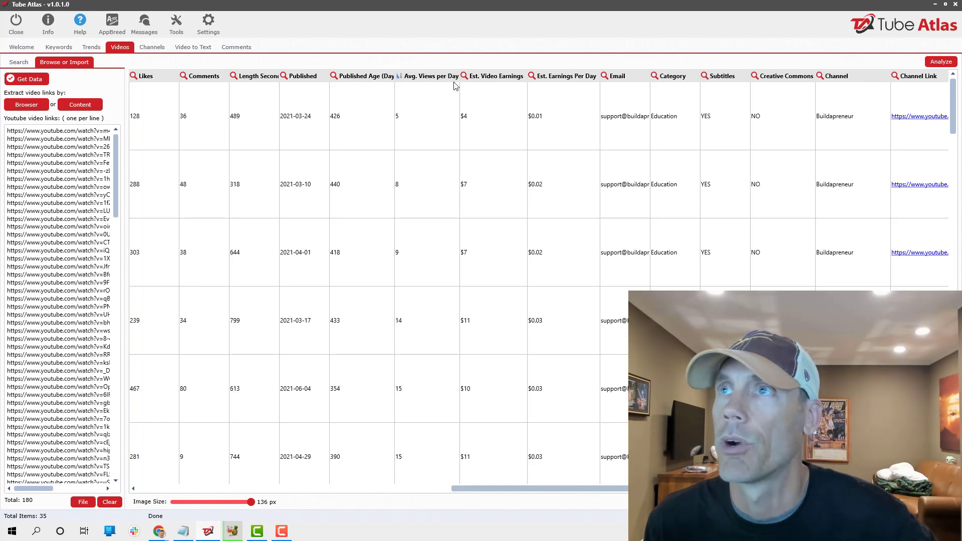
pyautogui.click(433, 79)
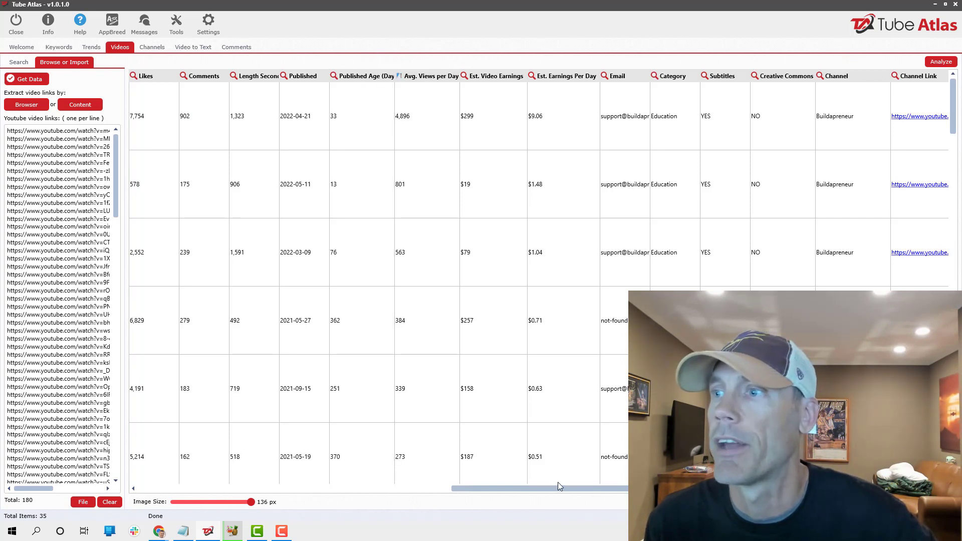
pyautogui.moveTo(557, 489); pyautogui.dragTo(200, 492)
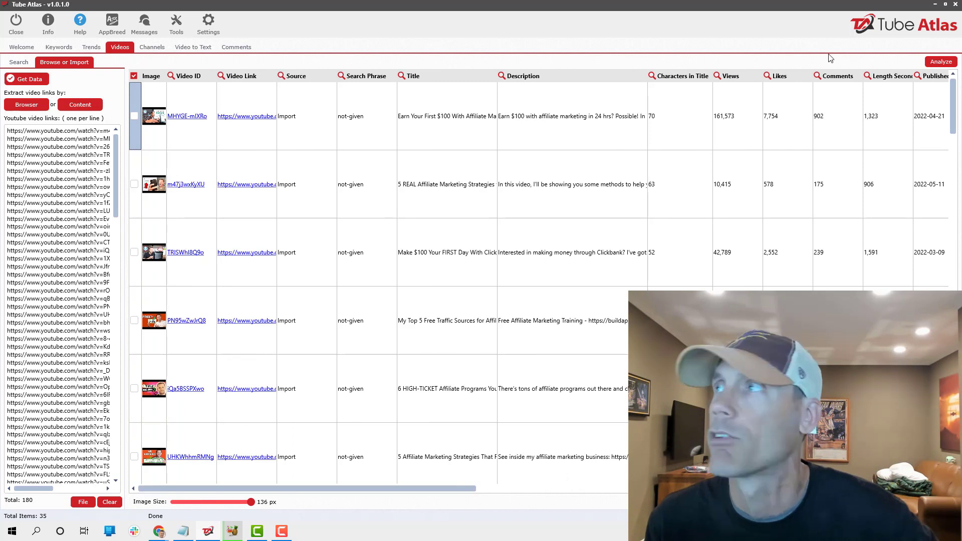
# Check all 35 videos and generate five-word title phrase stats, widening the Word Combination column.
pyautogui.click(134, 77)
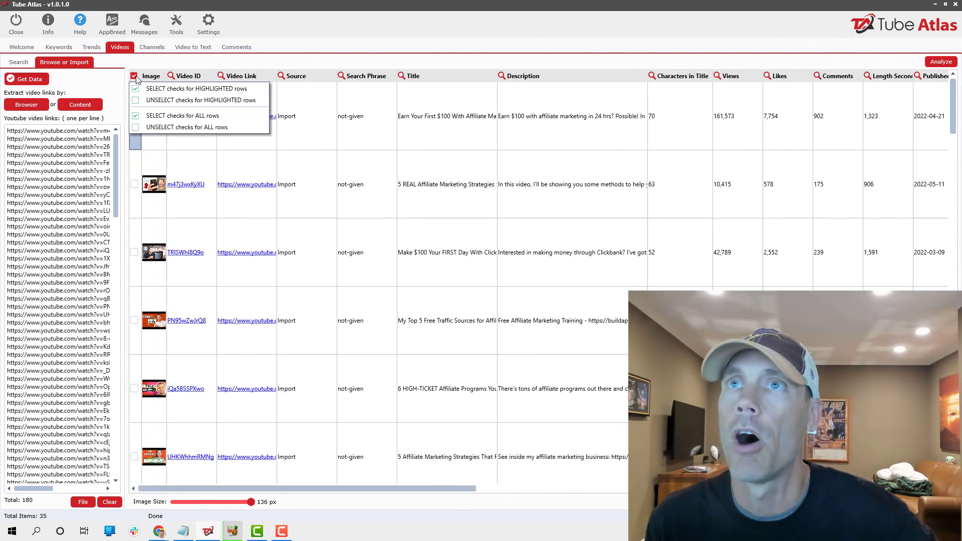
pyautogui.click(165, 115)
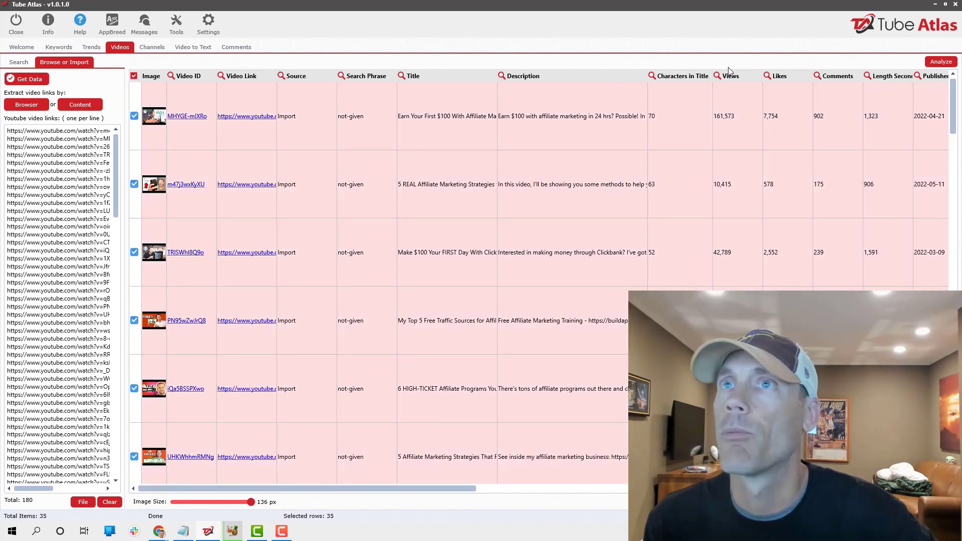
pyautogui.click(932, 61)
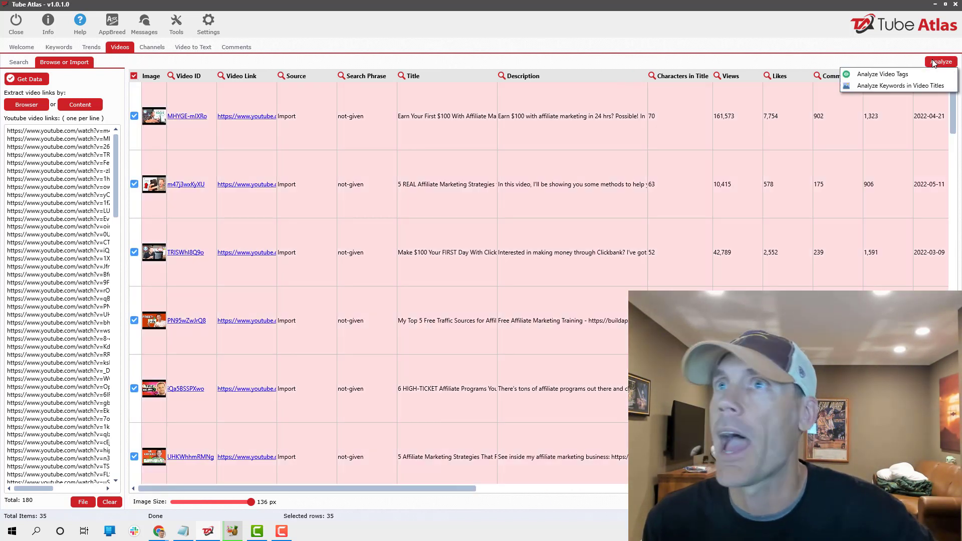
pyautogui.click(896, 85)
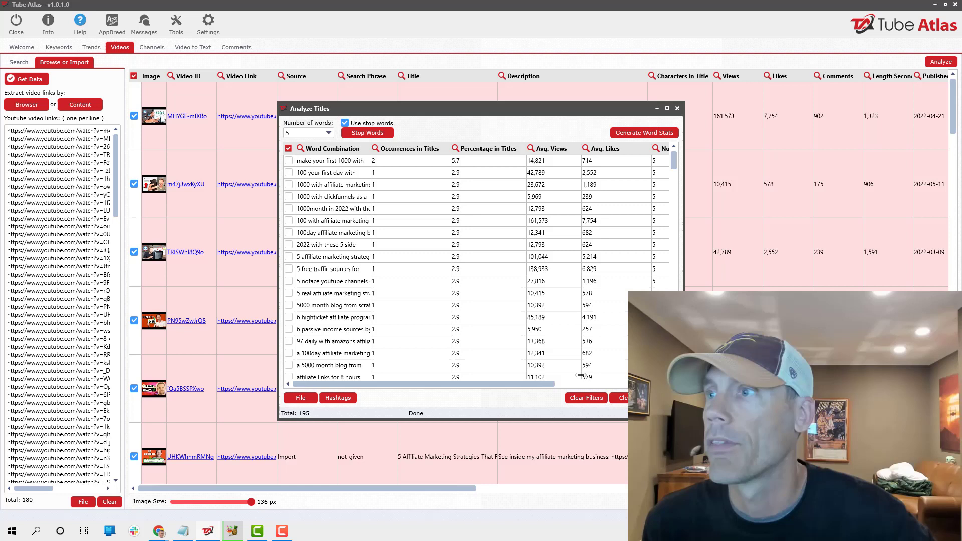
pyautogui.click(621, 398)
pyautogui.click(464, 288)
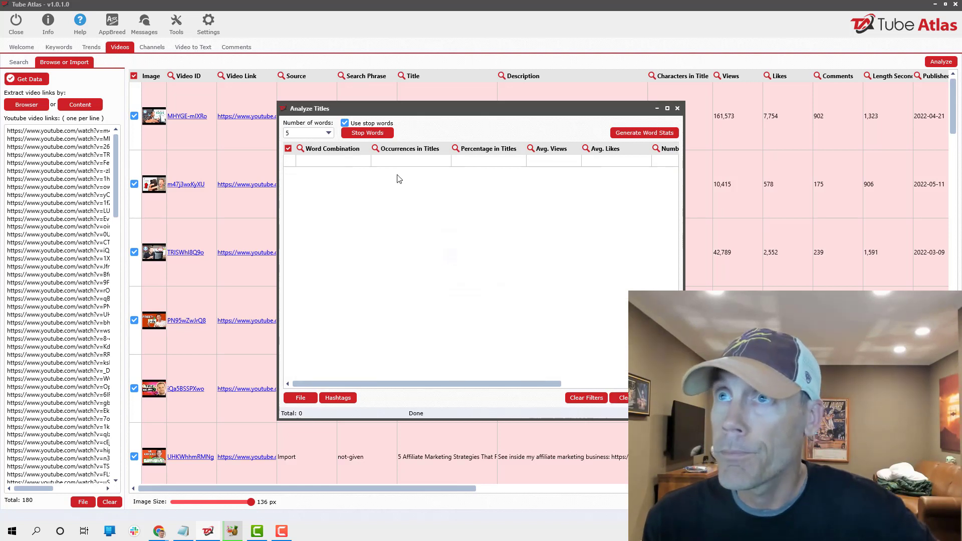
pyautogui.click(315, 132)
pyautogui.click(644, 133)
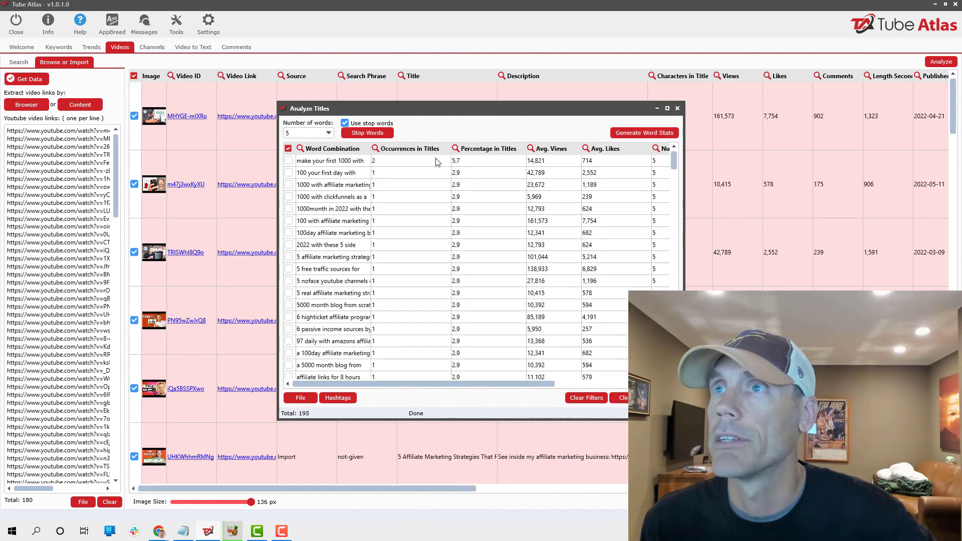
pyautogui.doubleClick(372, 149)
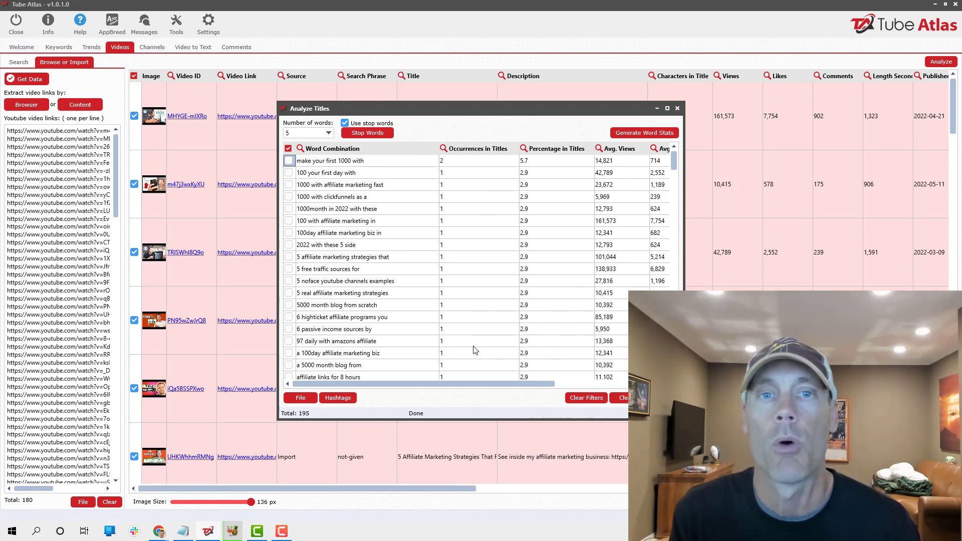
# Regenerate the stats for single words, with 'affiliate' topping 127 words, then close the window.
pyautogui.click(301, 133)
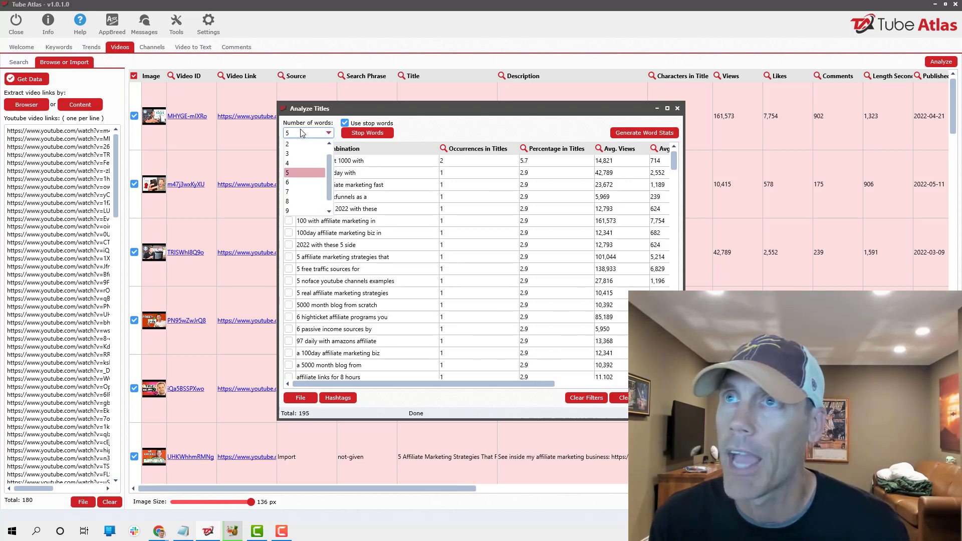
pyautogui.click(317, 151)
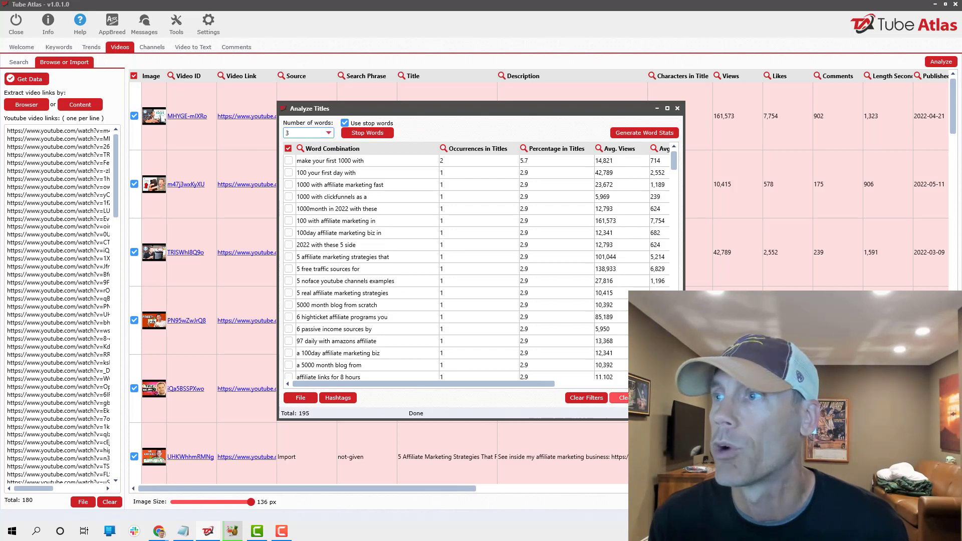
pyautogui.click(622, 397)
pyautogui.click(463, 286)
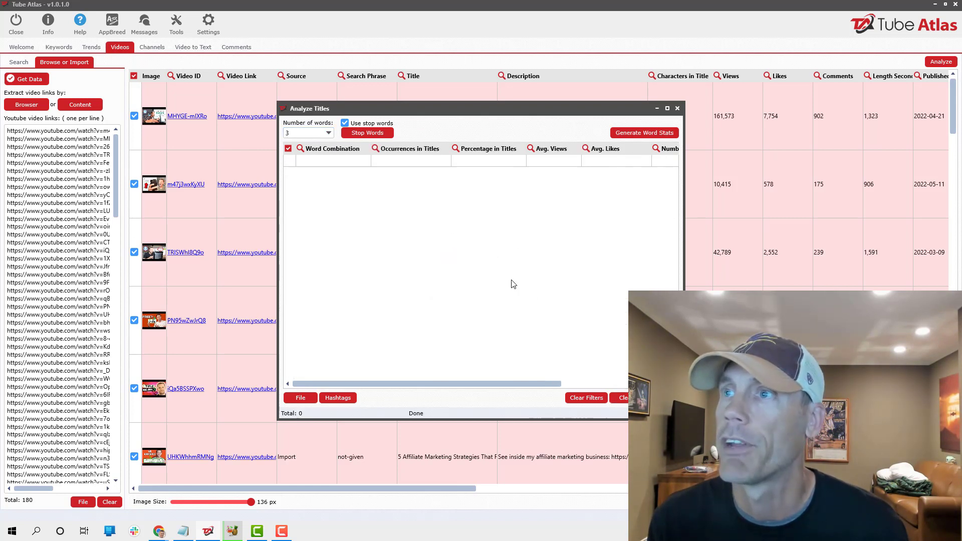
pyautogui.click(323, 135)
pyautogui.click(308, 145)
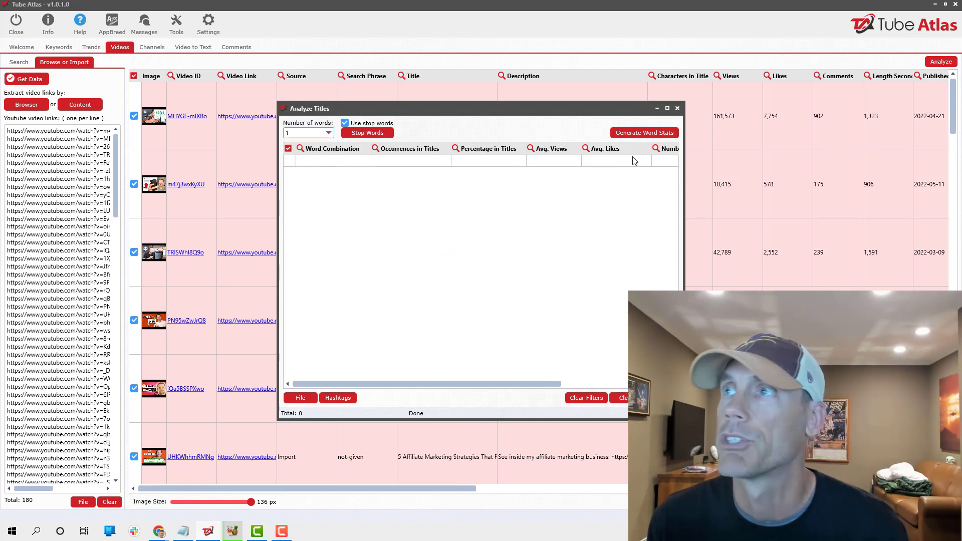
pyautogui.click(638, 132)
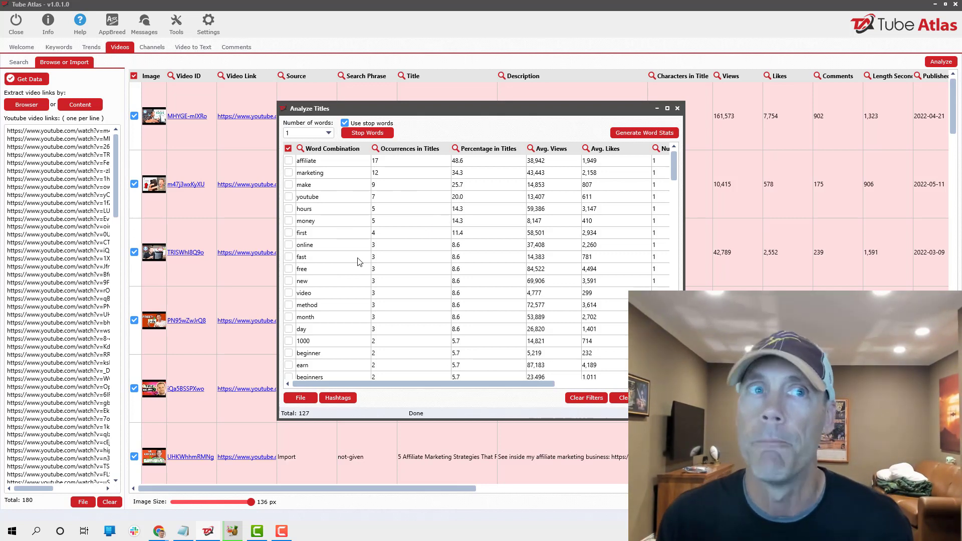
pyautogui.press('Escape')
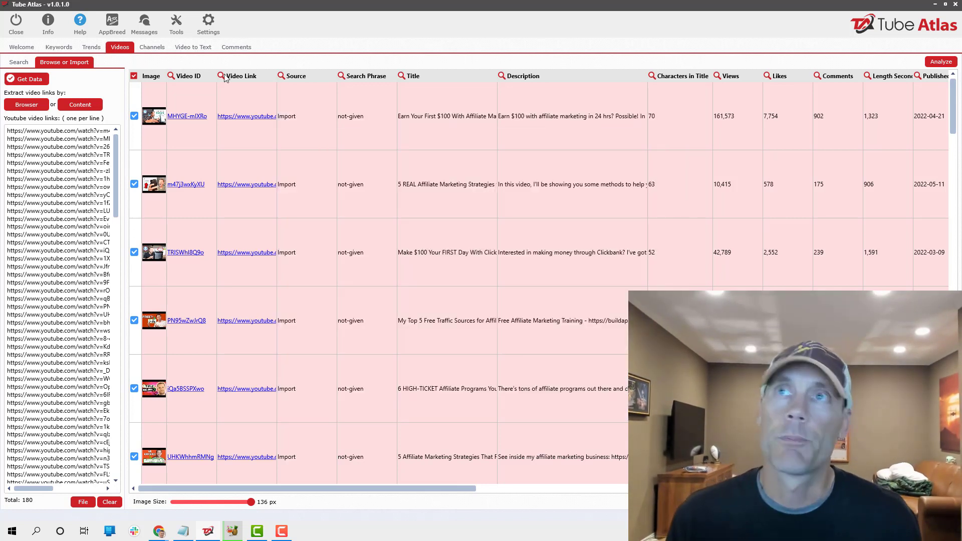
# Visit the Video to Text and Comments pages, then open the Tools menu.
pyautogui.click(195, 50)
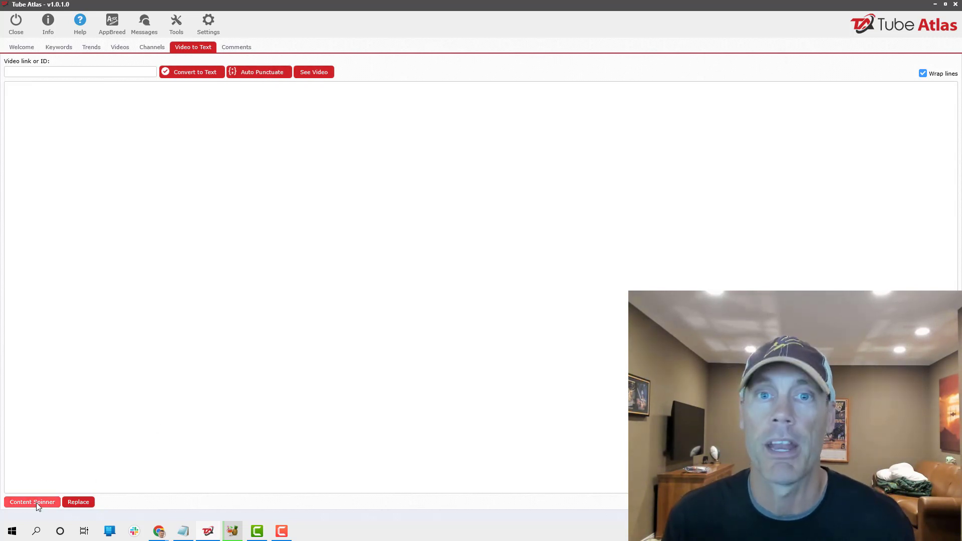
pyautogui.click(239, 48)
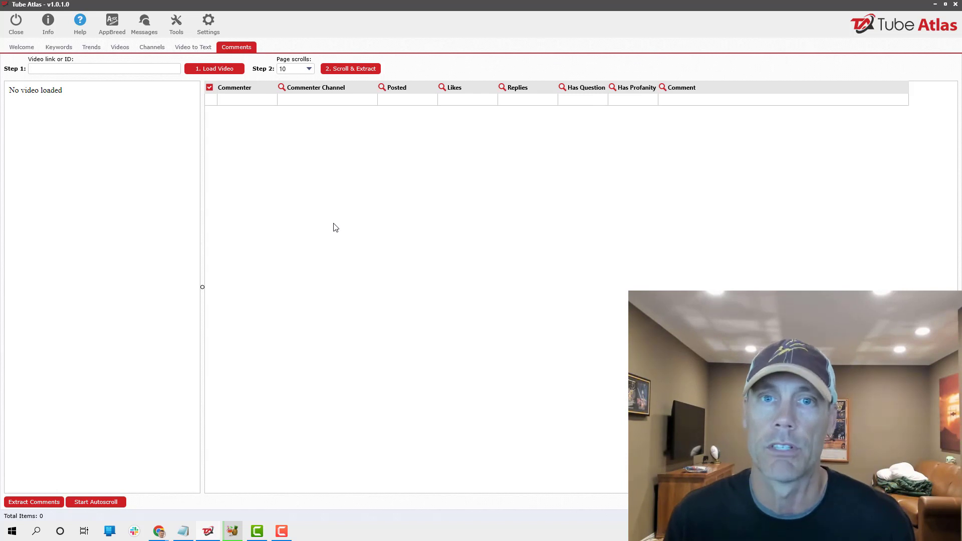
pyautogui.click(177, 22)
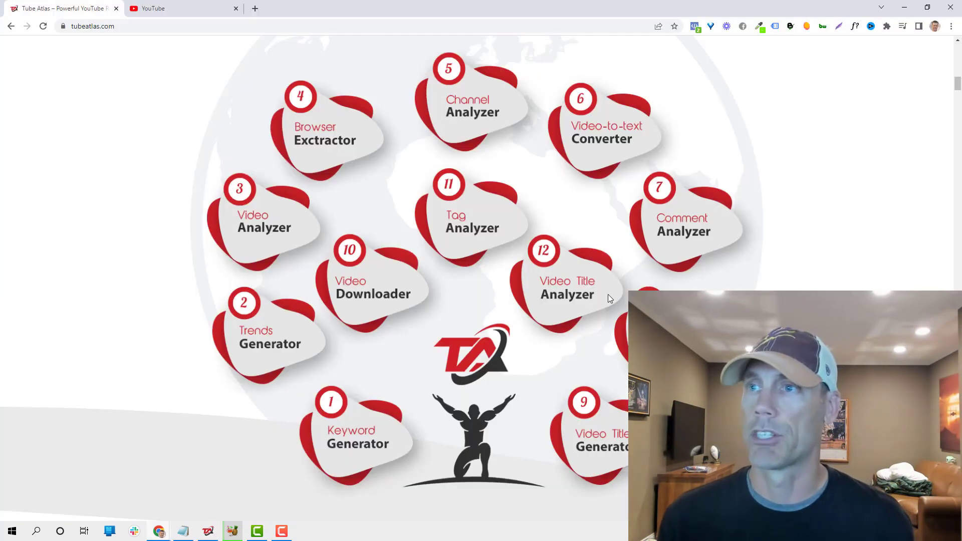
# Scroll down the tubeatlas.com sales page through the features to the $37 pricing.
pyautogui.scroll(-10, 575, 270)
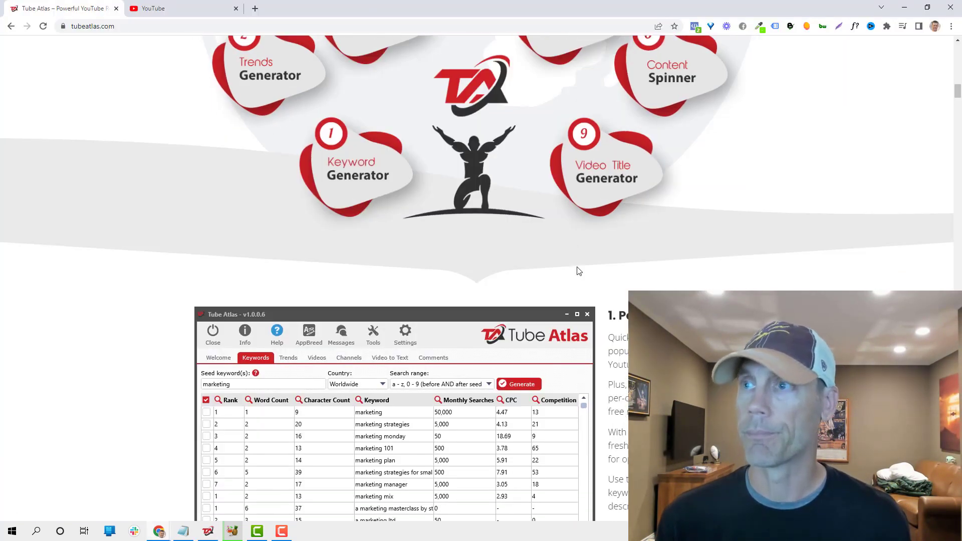
pyautogui.scroll(-20, 757, 283)
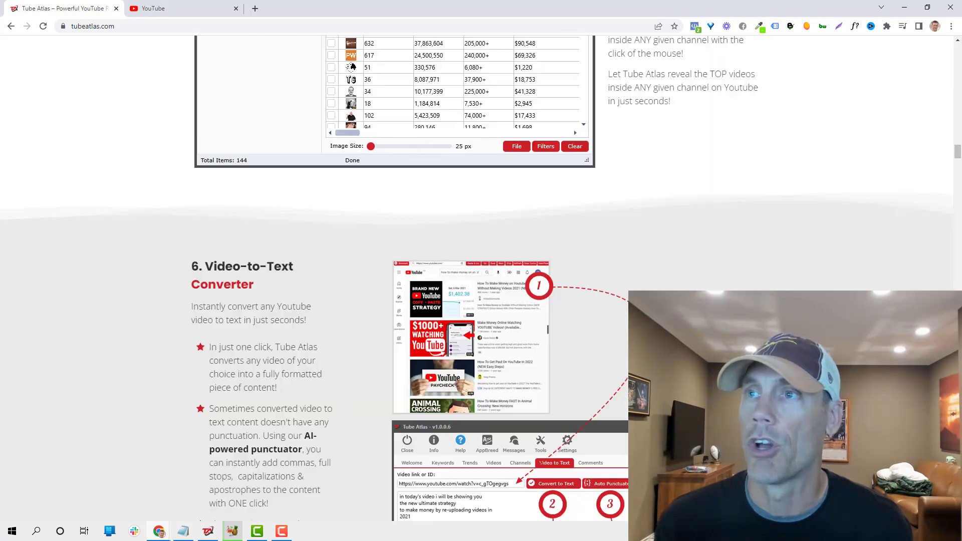
pyautogui.scroll(-20, 481, 278)
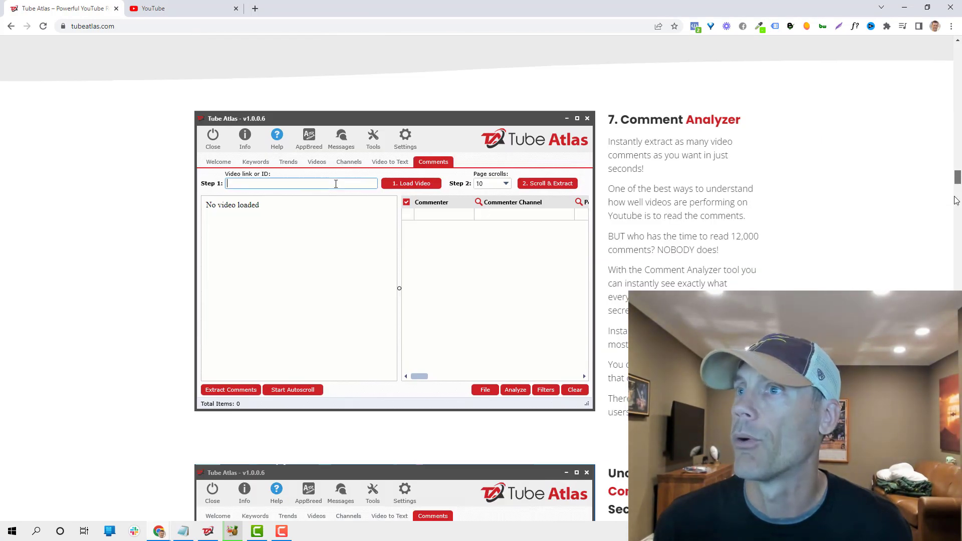
pyautogui.scroll(-15, 481, 278)
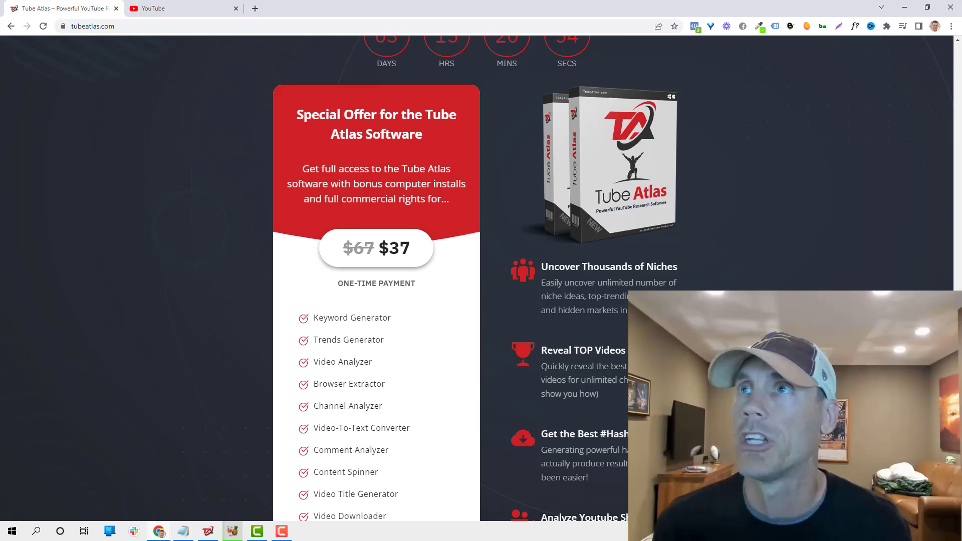
pyautogui.scroll(5, 481, 278)
pyautogui.scroll(-4, 378, 333)
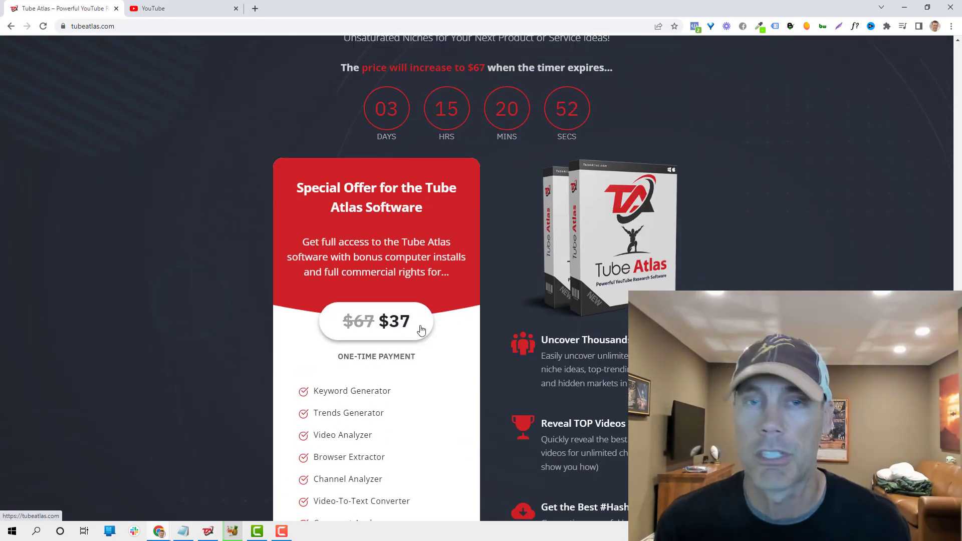
pyautogui.scroll(-15, 417, 335)
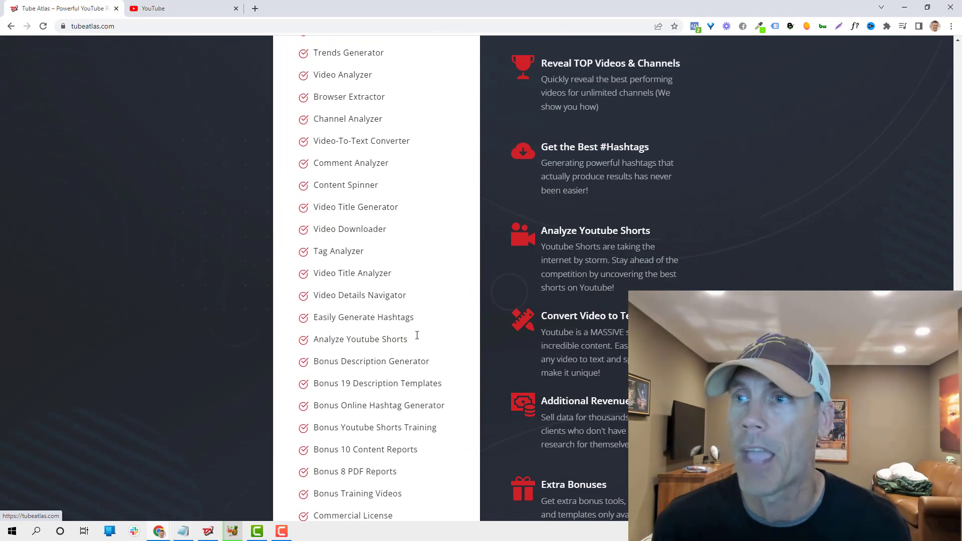
pyautogui.scroll(-5, 418, 339)
pyautogui.scroll(-1, 393, 303)
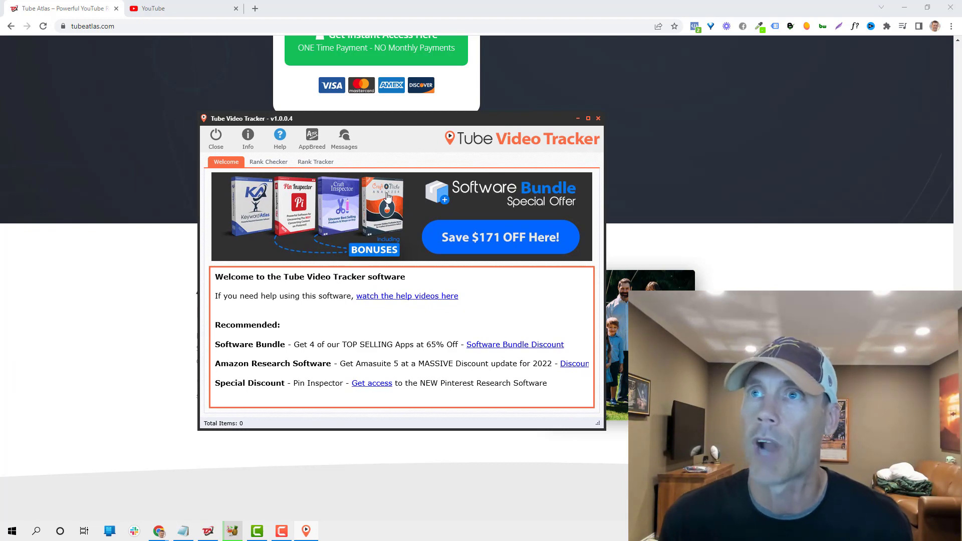
# In Tube Video Tracker, view Rank Checker and Rank Tracker, then return to Welcome.
pyautogui.click(270, 162)
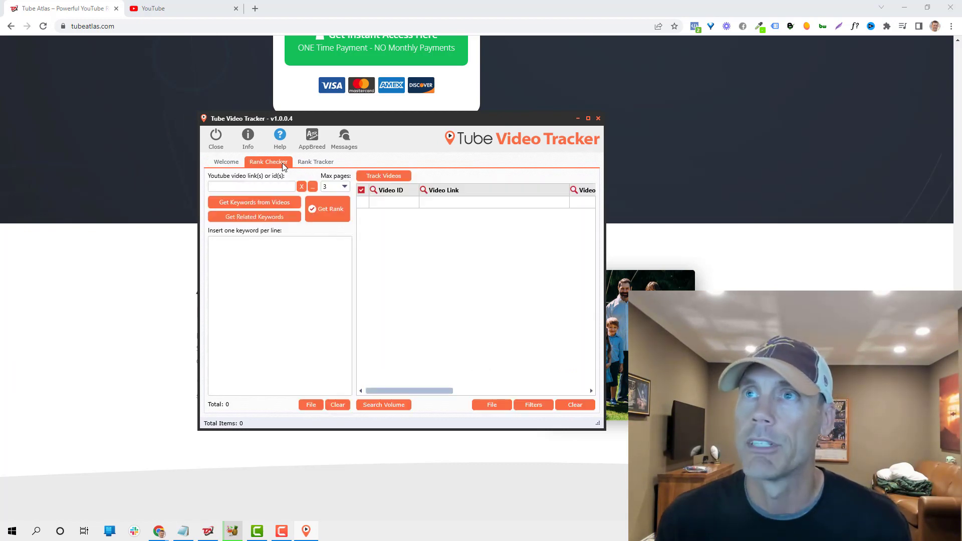
pyautogui.click(309, 164)
pyautogui.click(226, 163)
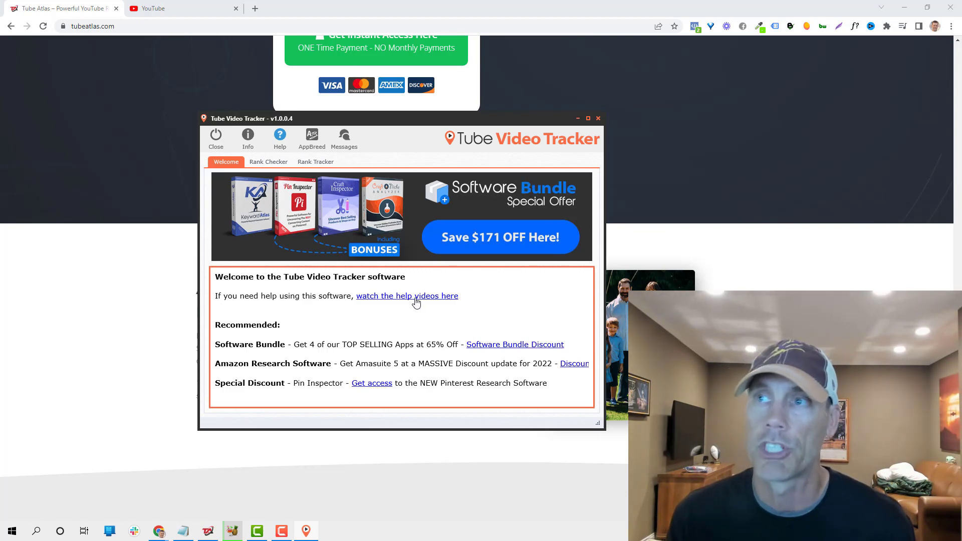
# Open and browse the Tube Video Tracker help videos page.
pyautogui.click(448, 296)
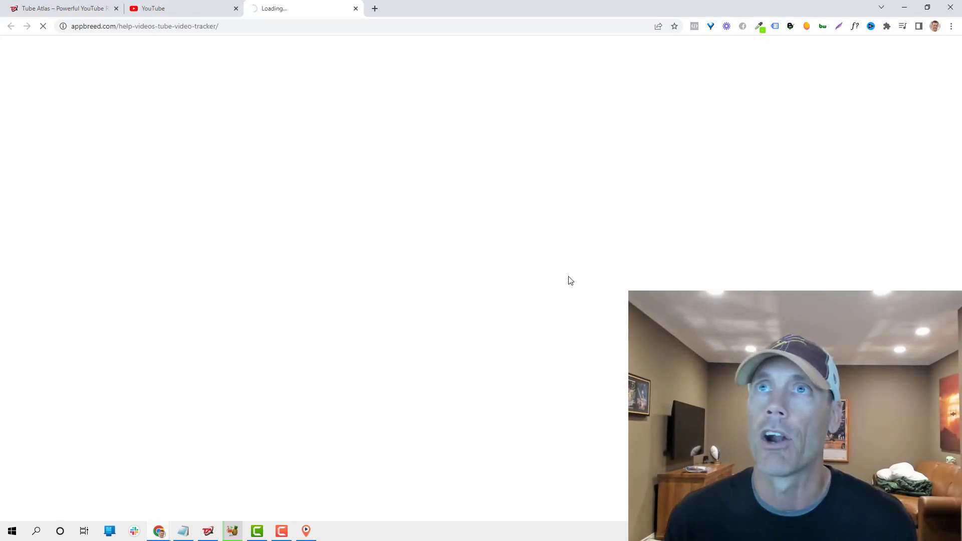
pyautogui.scroll(-5, 384, 287)
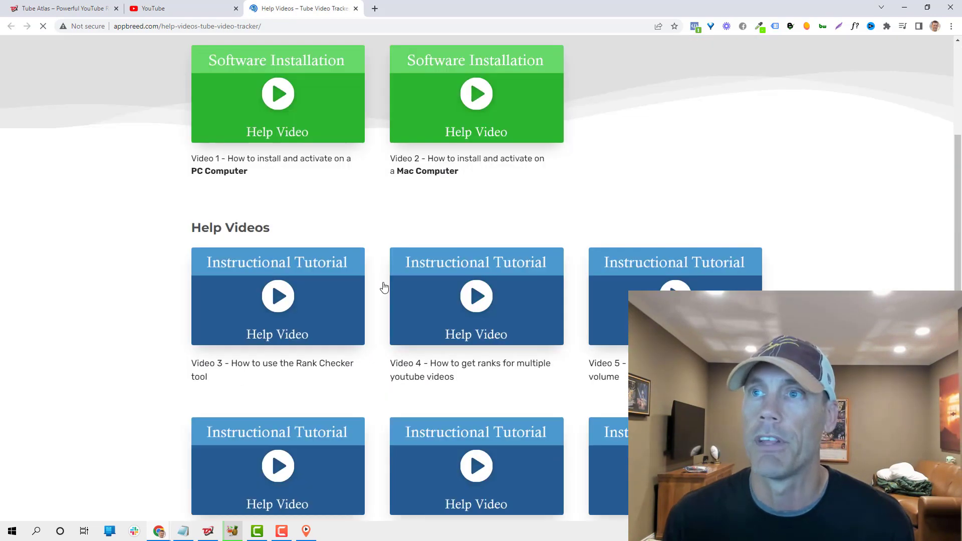
pyautogui.scroll(-9, 436, 295)
pyautogui.scroll(14, 602, 306)
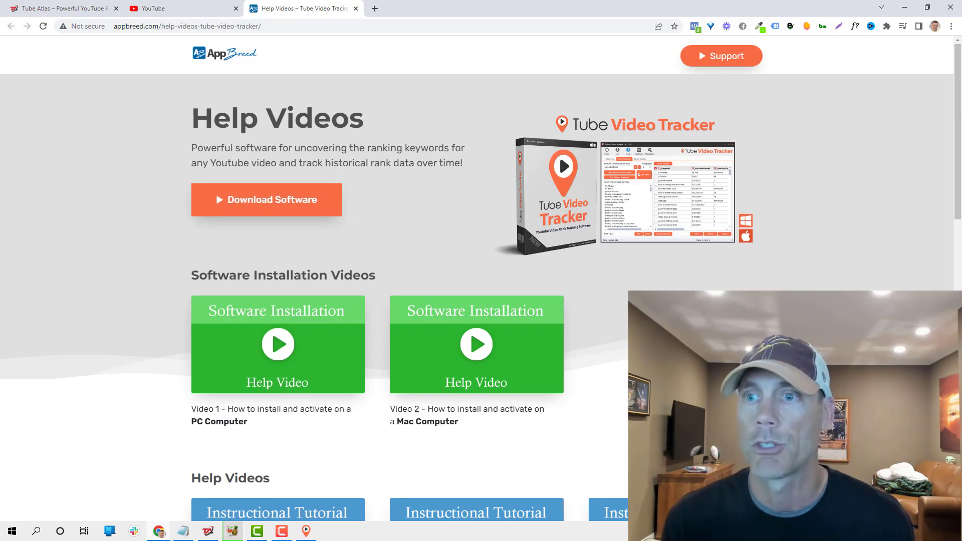
# From Tube Atlas, open its help videos page and scroll the tutorial list to Video 32.
pyautogui.click(206, 531)
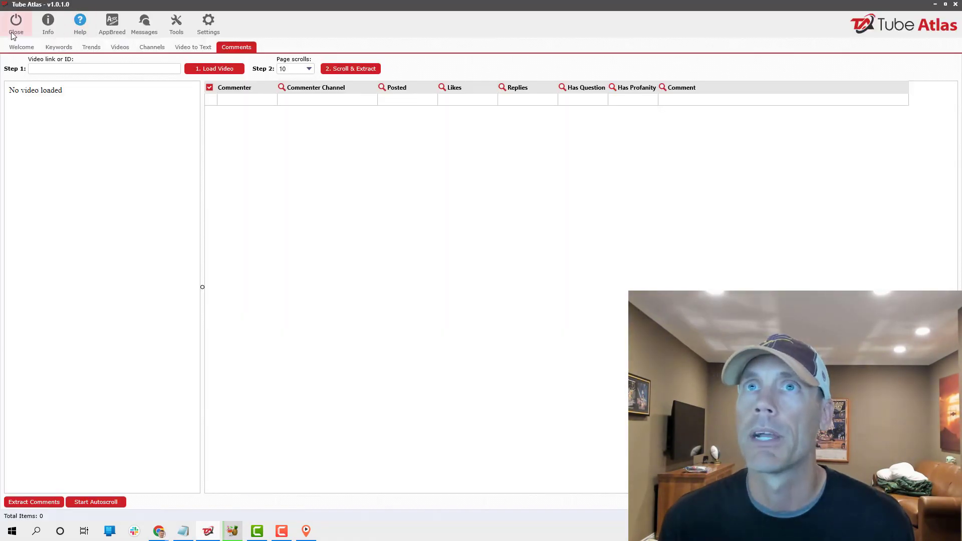
pyautogui.click(22, 50)
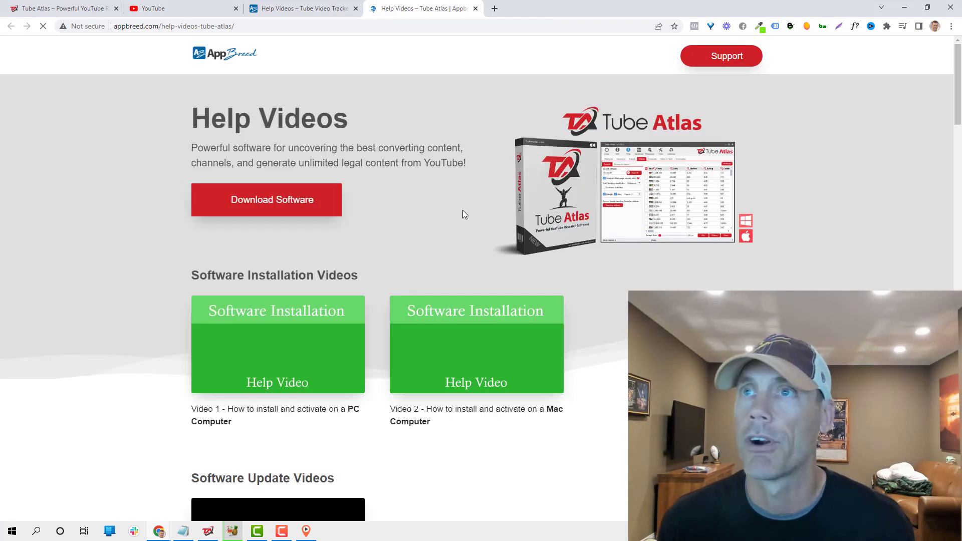
pyautogui.scroll(-4, 630, 262)
pyautogui.scroll(-20, 630, 262)
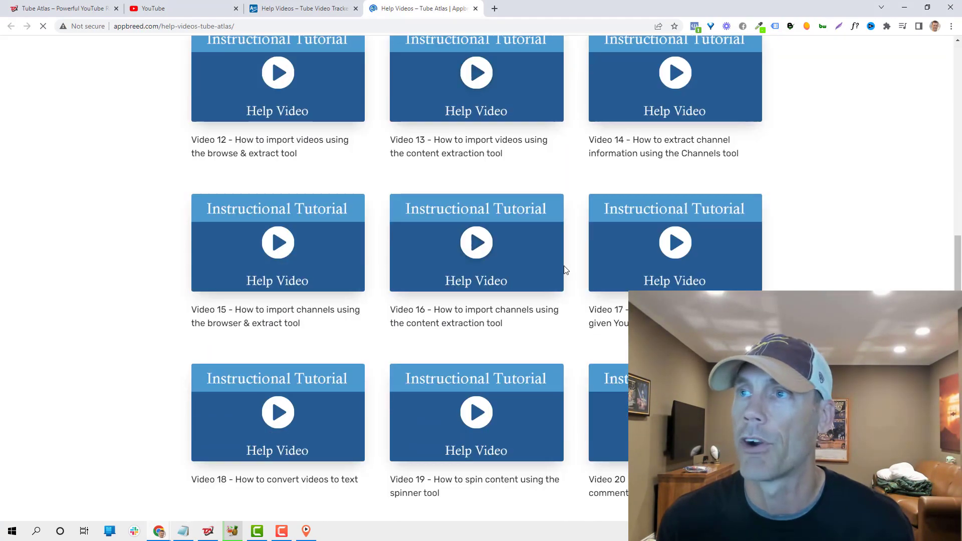
pyautogui.scroll(-15, 567, 282)
pyautogui.scroll(9, 601, 214)
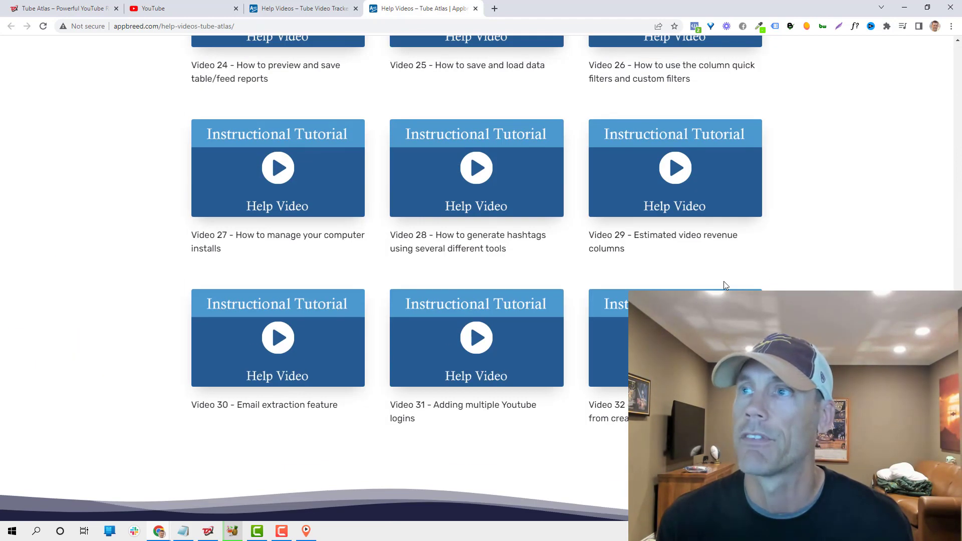